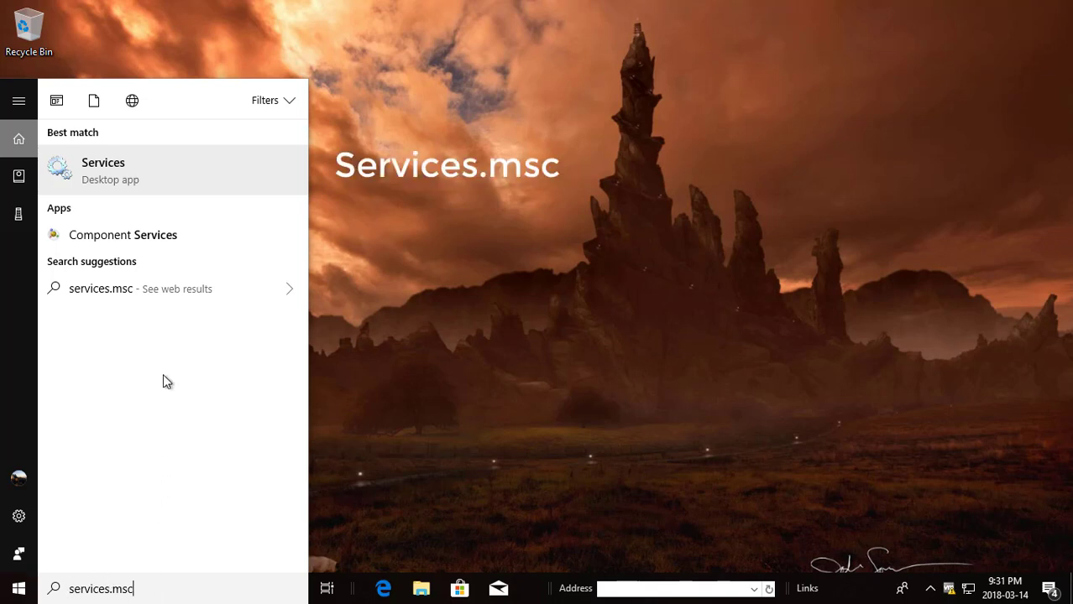
Run the Services desktop app as administrator, then maximize its window with a wider console tree.
right_click(102, 168)
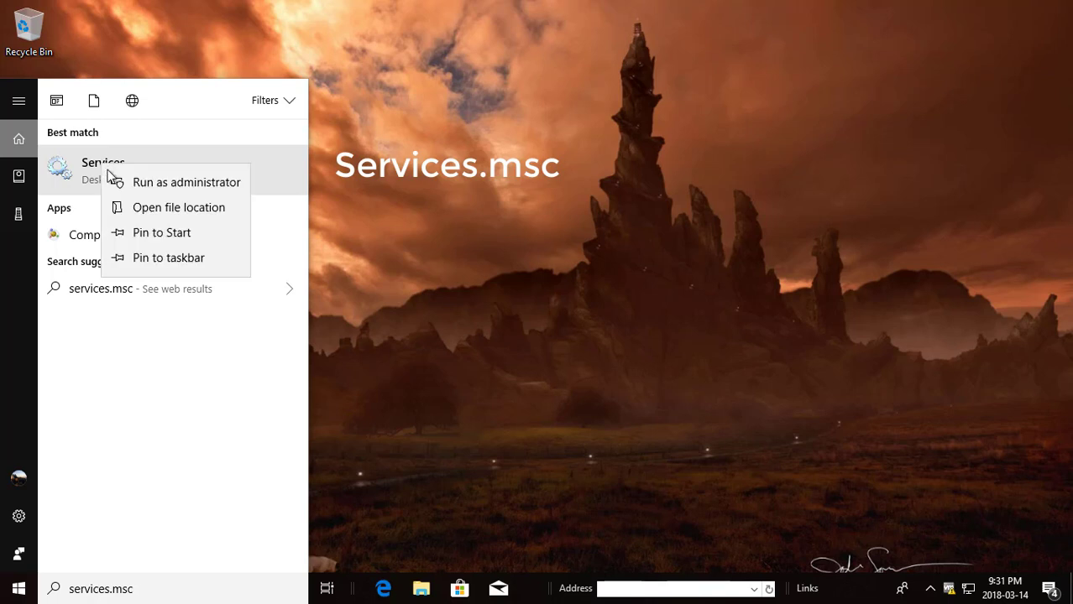
click(158, 183)
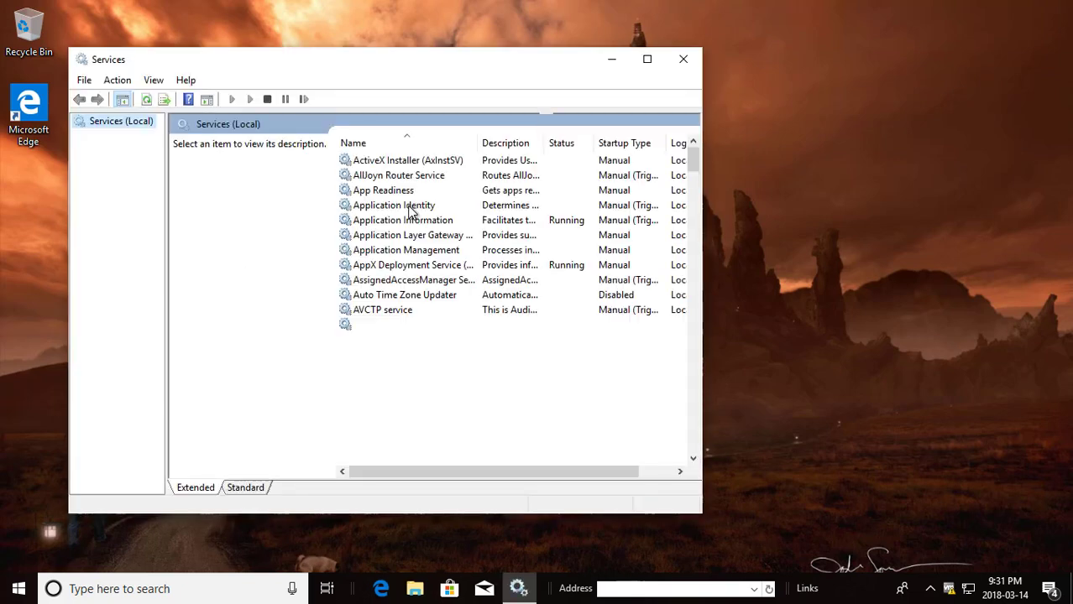
click(647, 59)
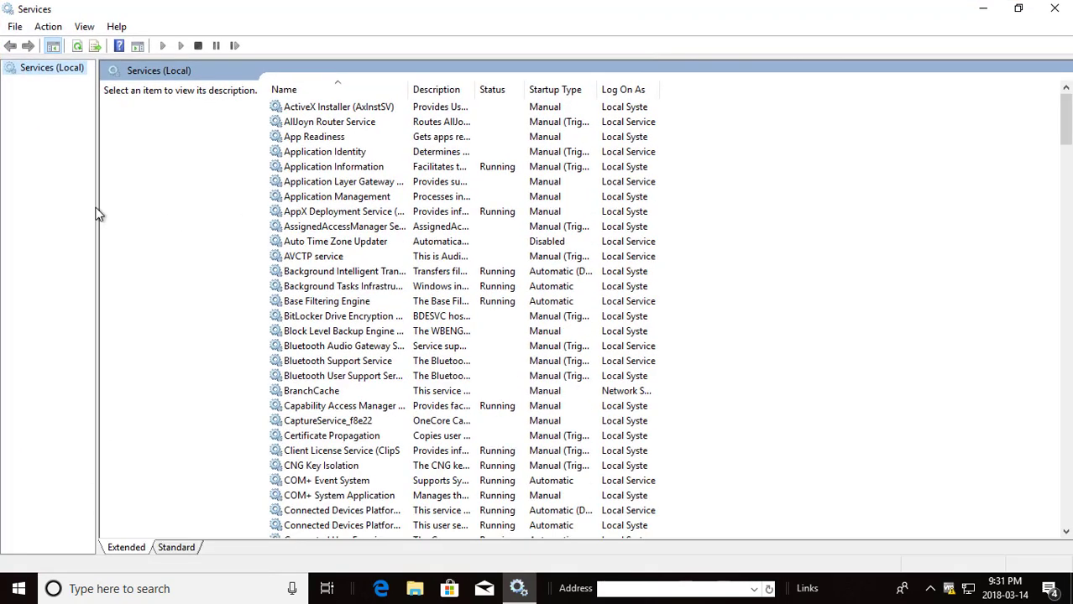
drag(96, 207, 272, 207)
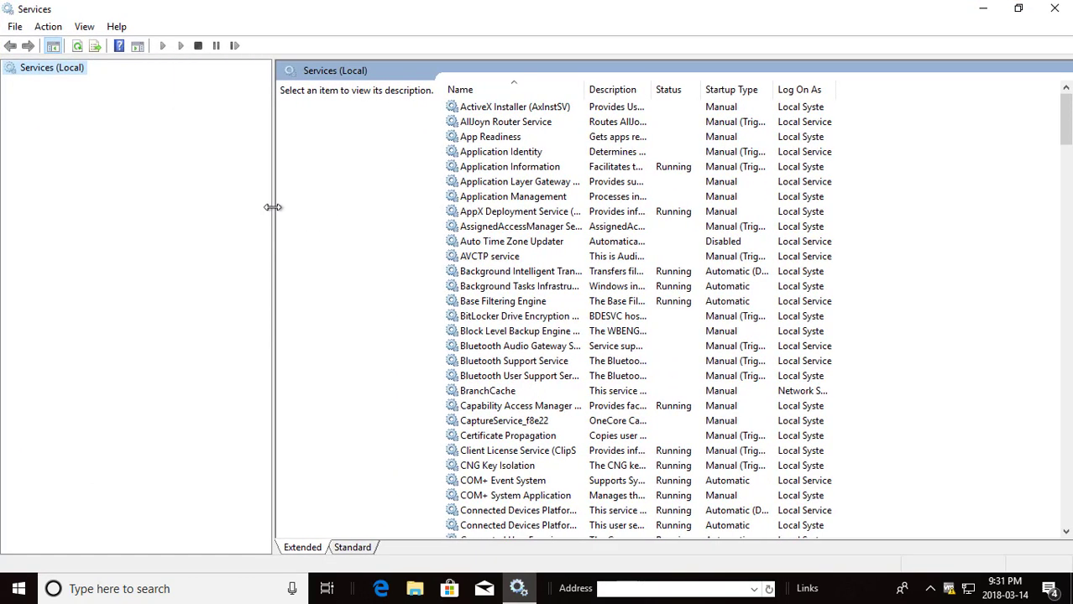
Find and select the Windows Update service in the services list and widen the Status column.
click(464, 183)
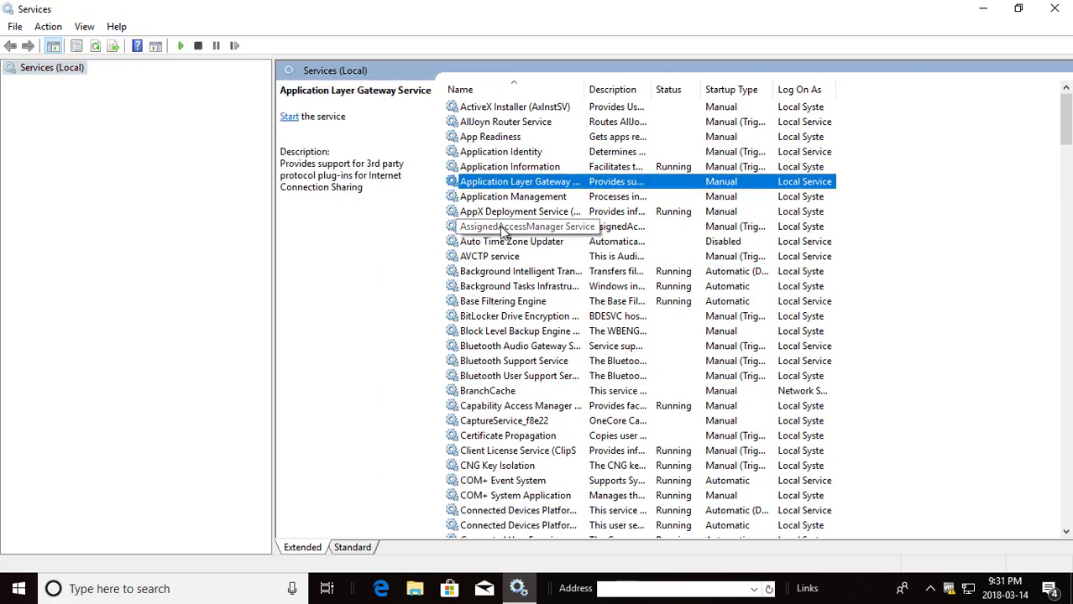
key(w)
scroll(520, 210, down, 2)
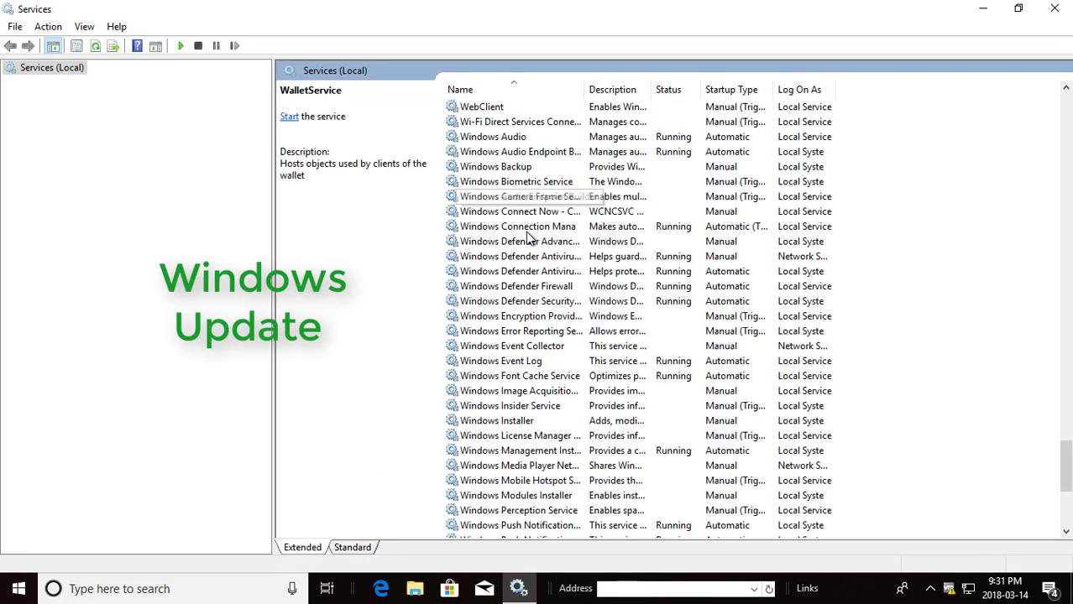
scroll(538, 287, down, 3)
scroll(541, 336, down, 3)
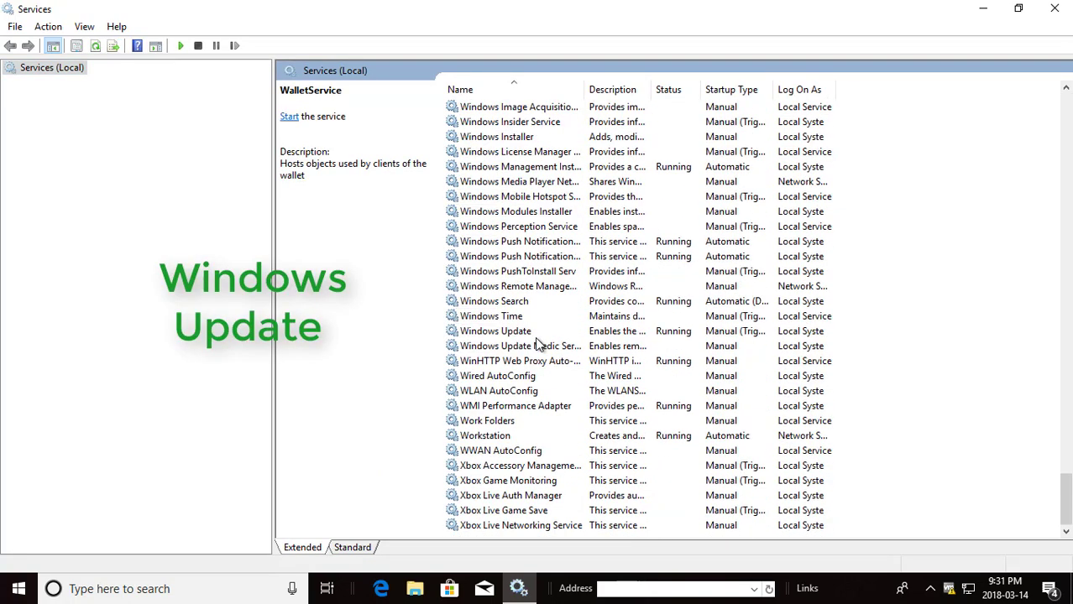
click(521, 334)
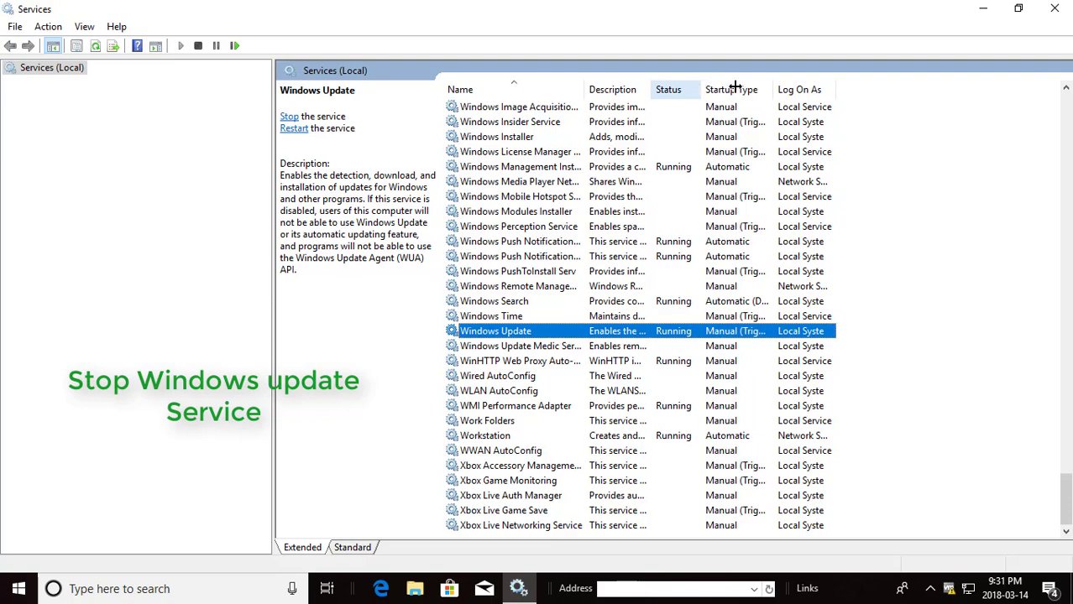
drag(734, 87, 814, 88)
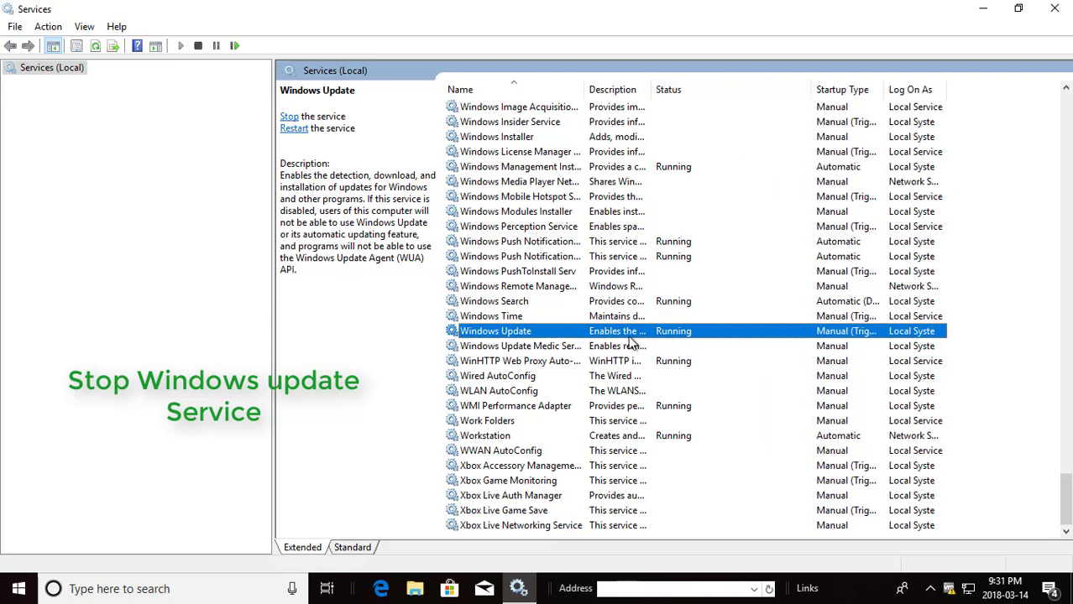
Stop the Windows Update service through its properties, accept the dialog, and minimize the Services window.
double_click(504, 334)
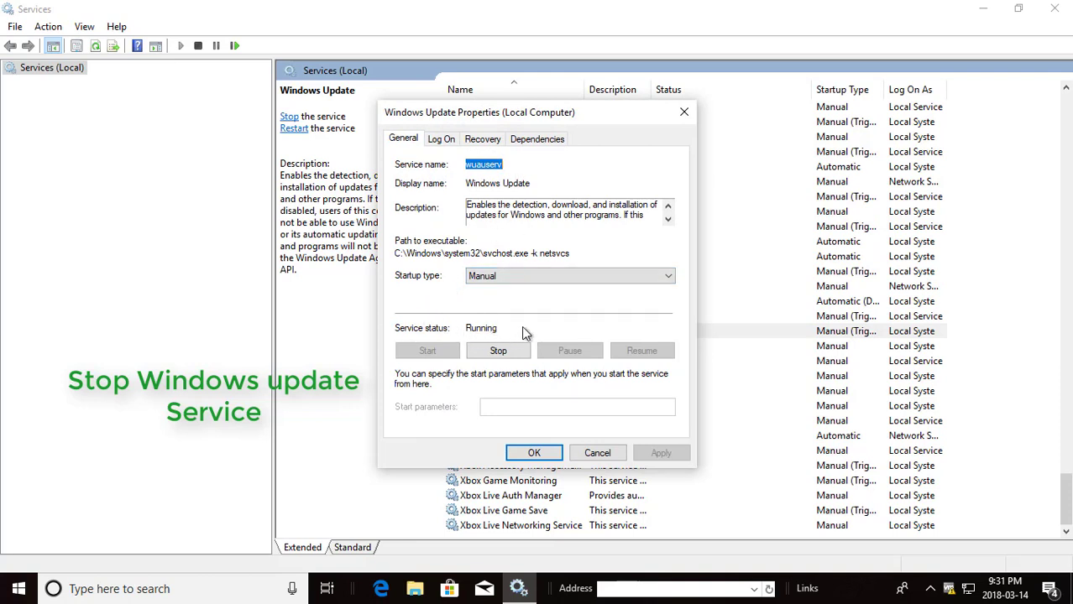
click(493, 356)
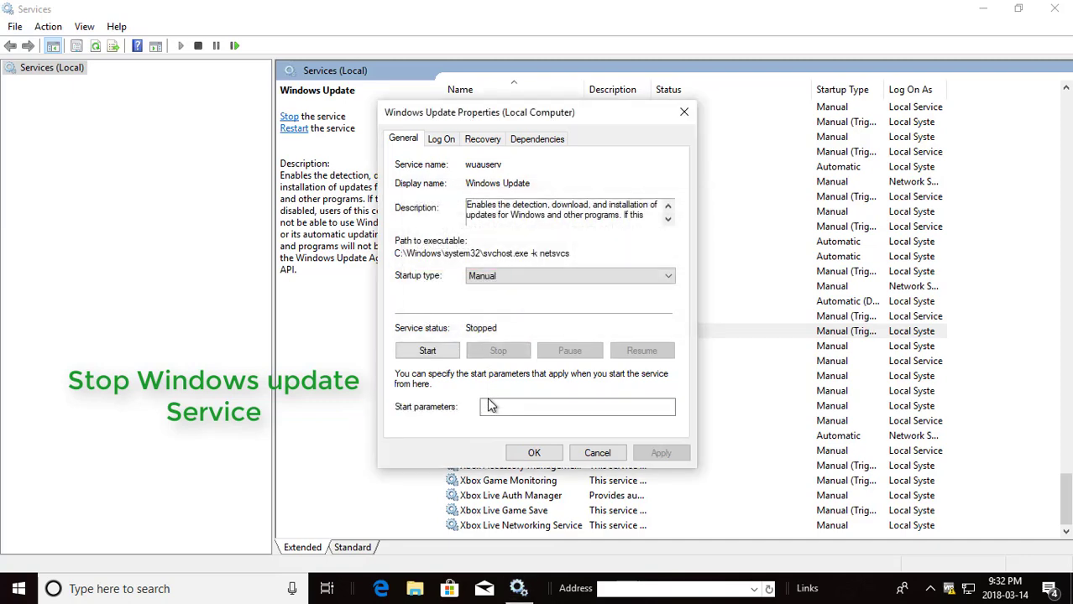
click(549, 457)
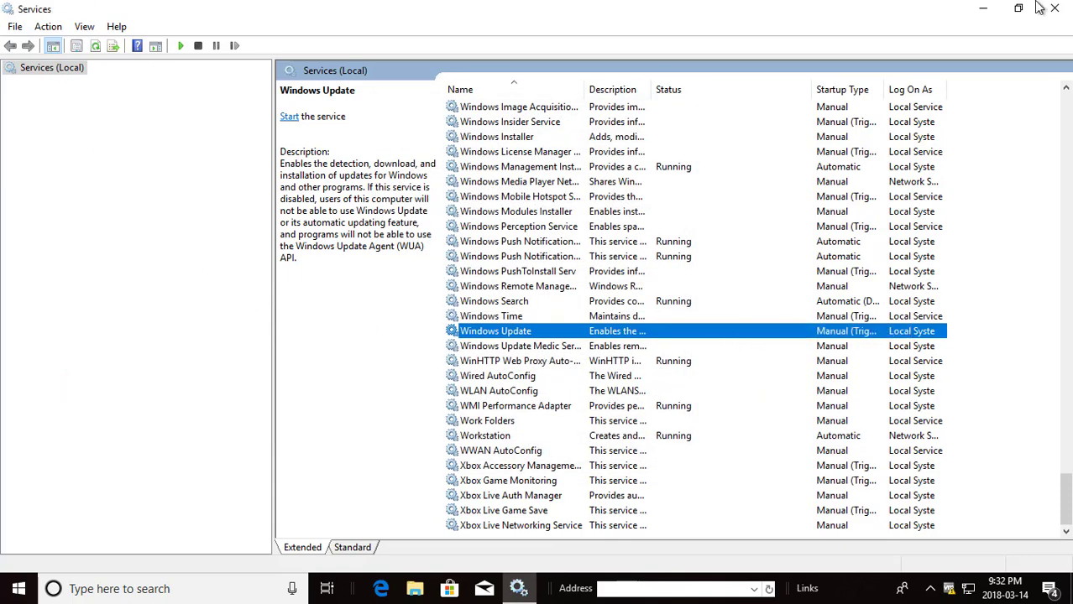
click(1055, 17)
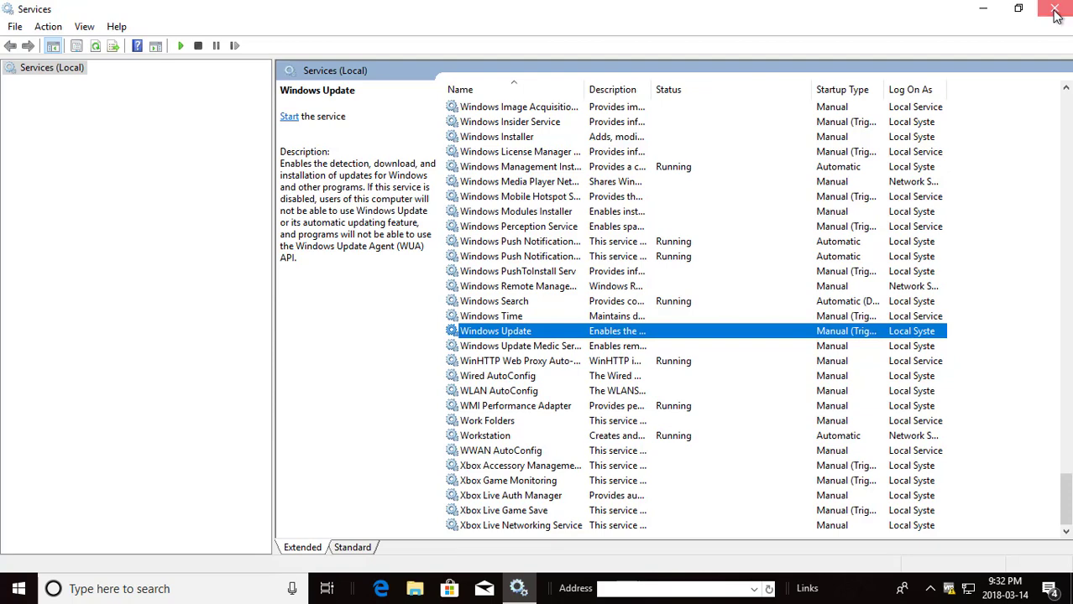
click(984, 9)
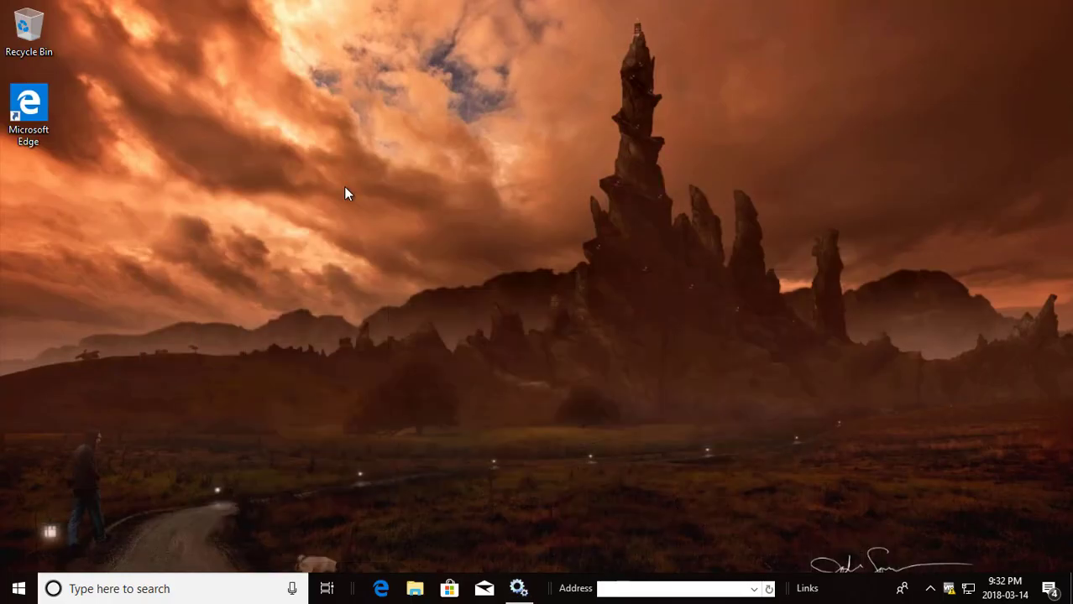
Search Windows for "this pc", open This PC, and go to the Windows folder on Local Disk (C:).
click(117, 589)
text(this pc)
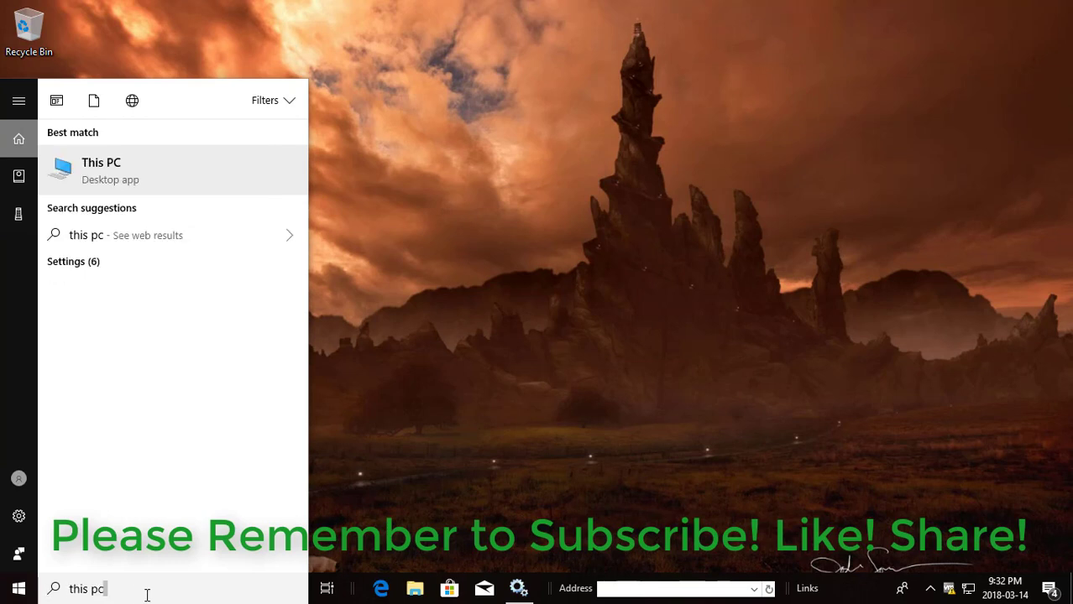
click(122, 174)
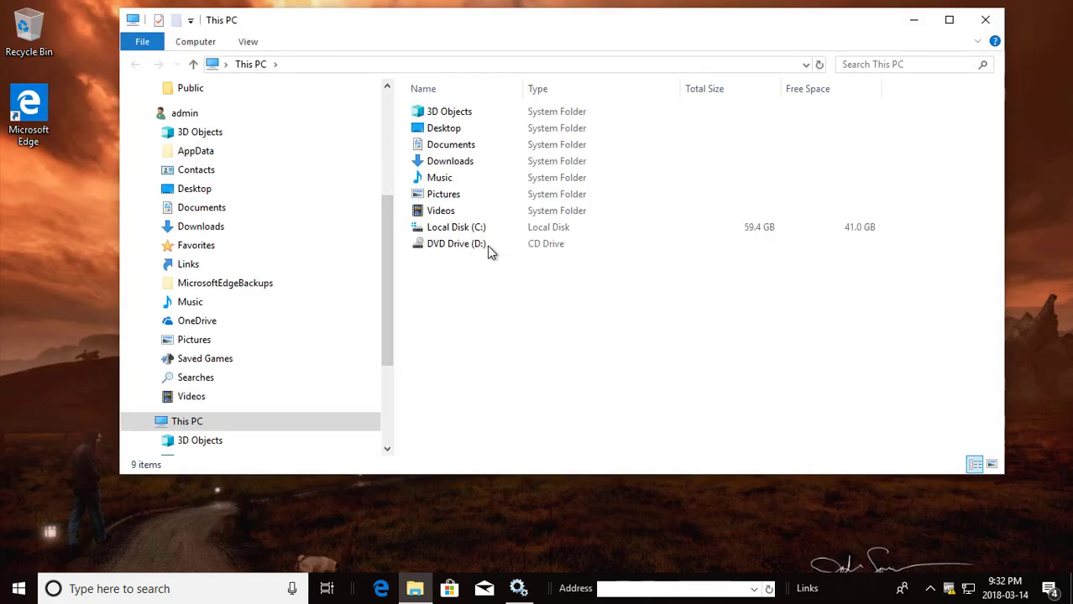
double_click(476, 232)
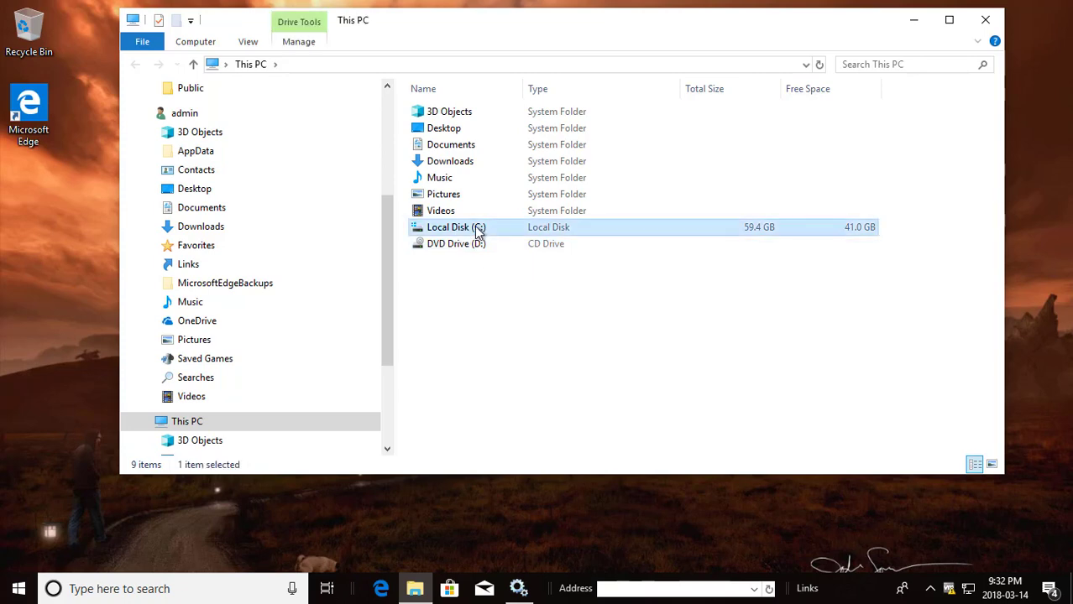
double_click(464, 250)
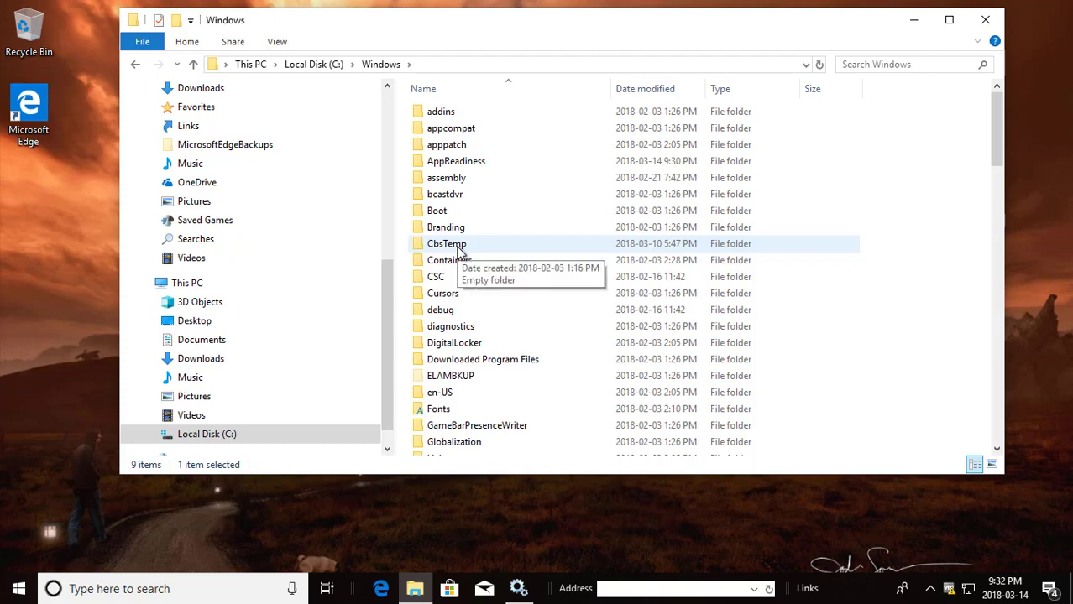
Find the SoftwareDistribution folder inside the Windows folder and open its Download subfolder.
scroll(494, 323, down, 1)
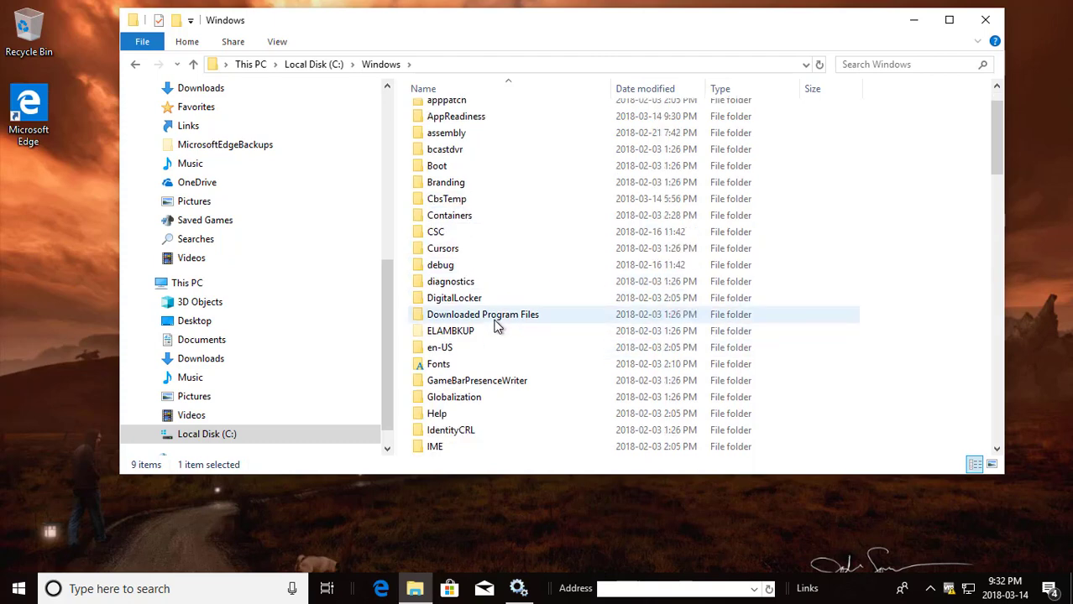
scroll(497, 340, down, 5)
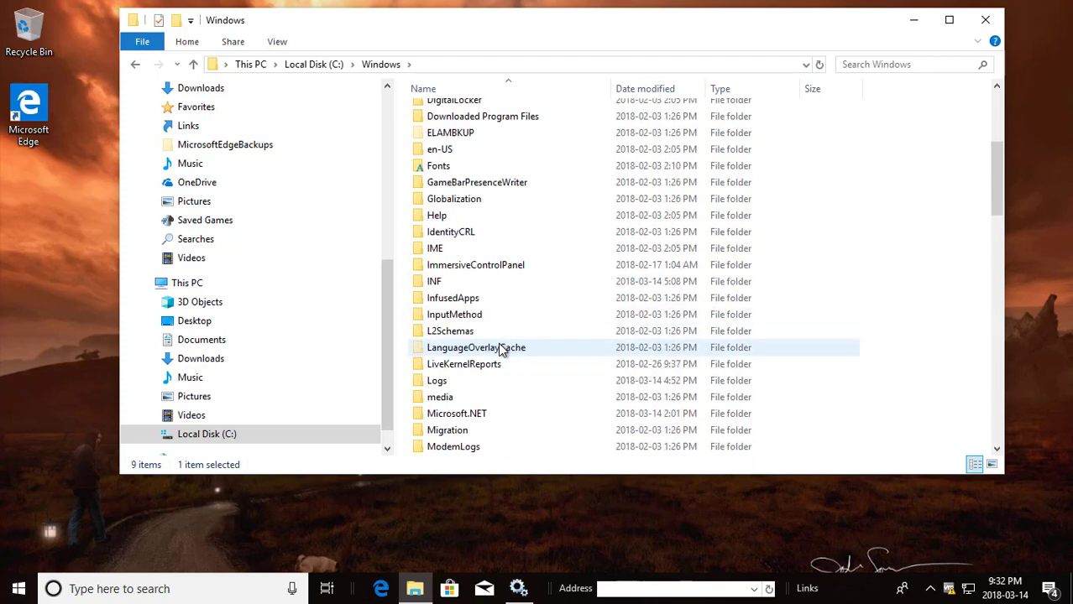
scroll(499, 346, down, 7)
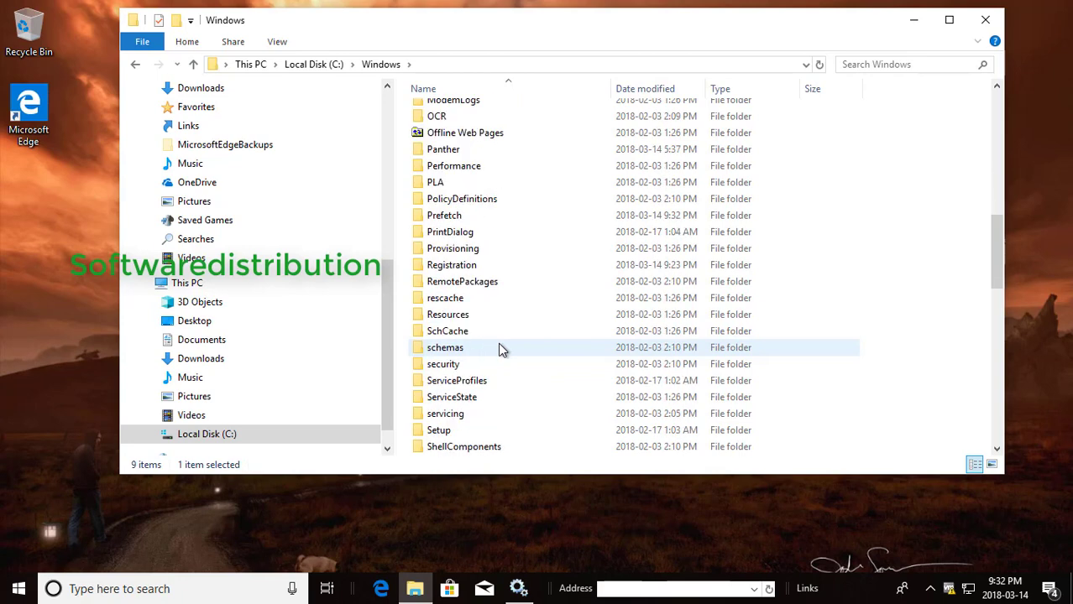
scroll(497, 348, down, 2)
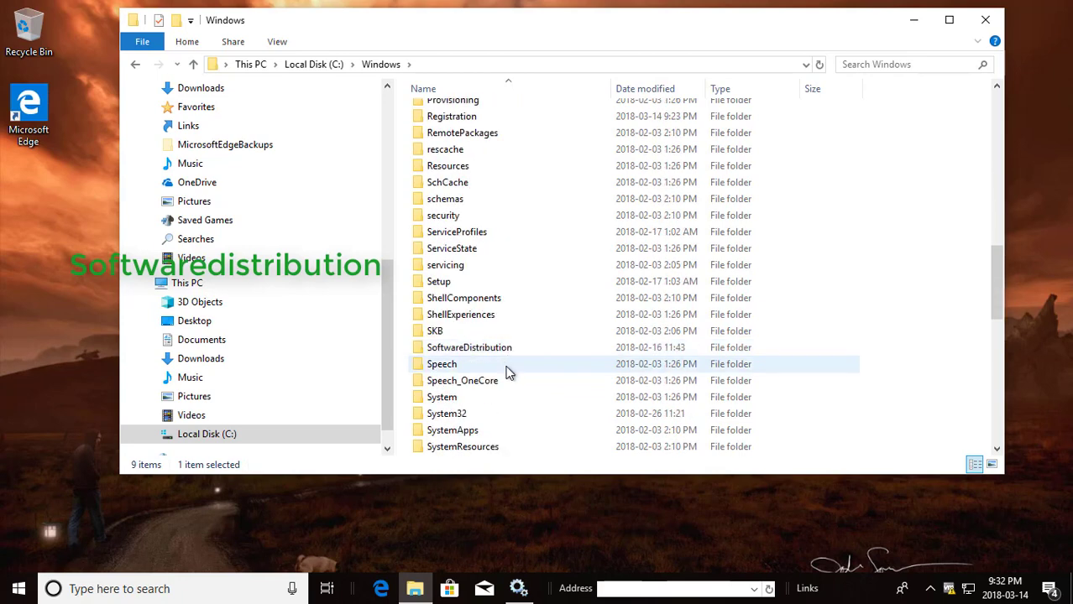
click(442, 356)
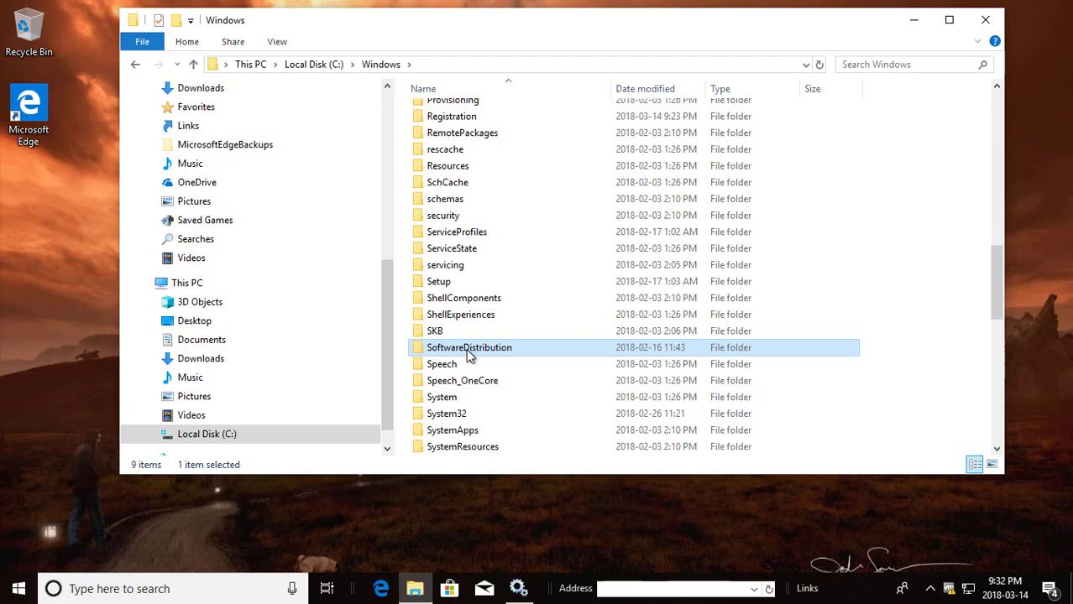
double_click(470, 356)
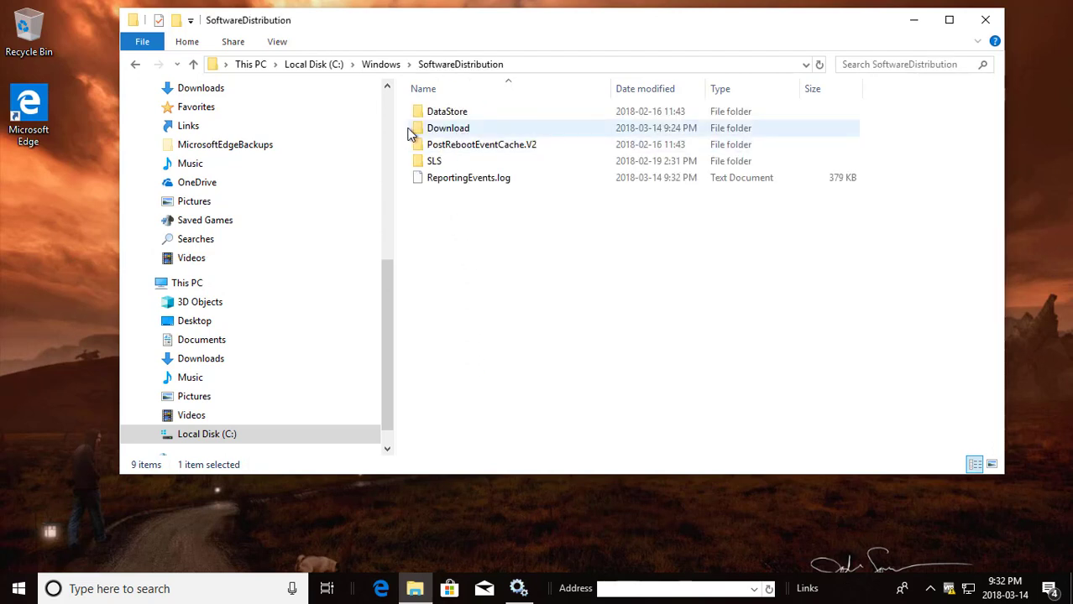
double_click(454, 128)
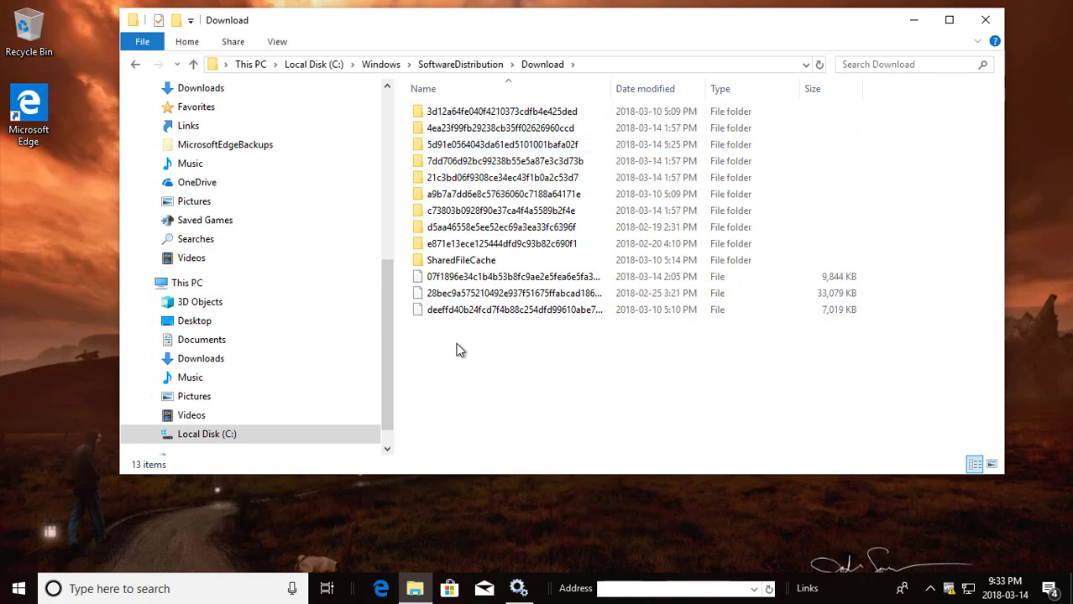
Set Folder Options to "Show hidden files, folders, and drives" and apply the change.
click(277, 42)
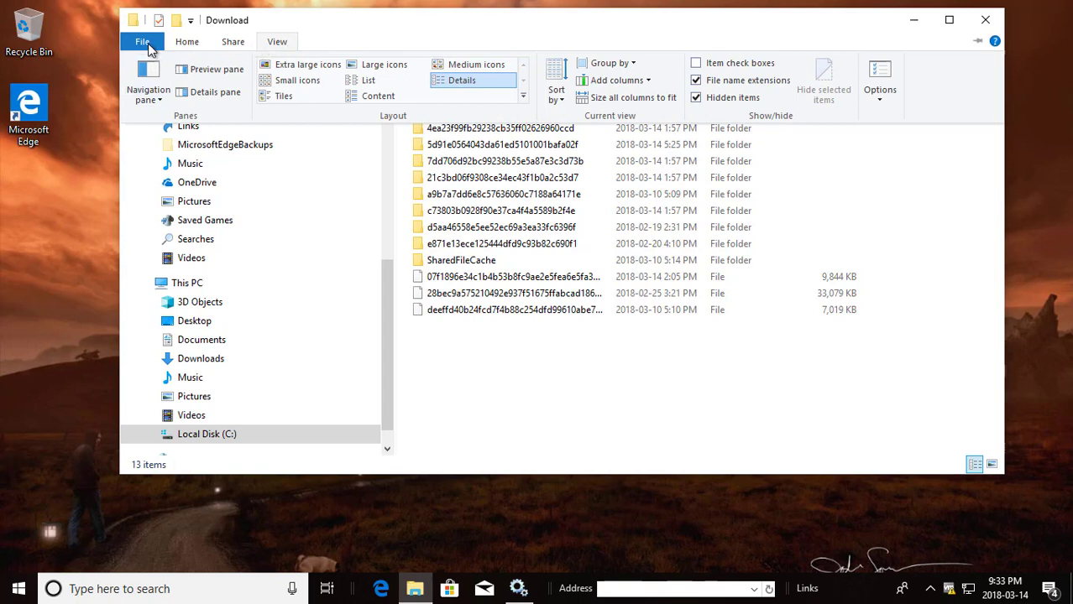
click(879, 76)
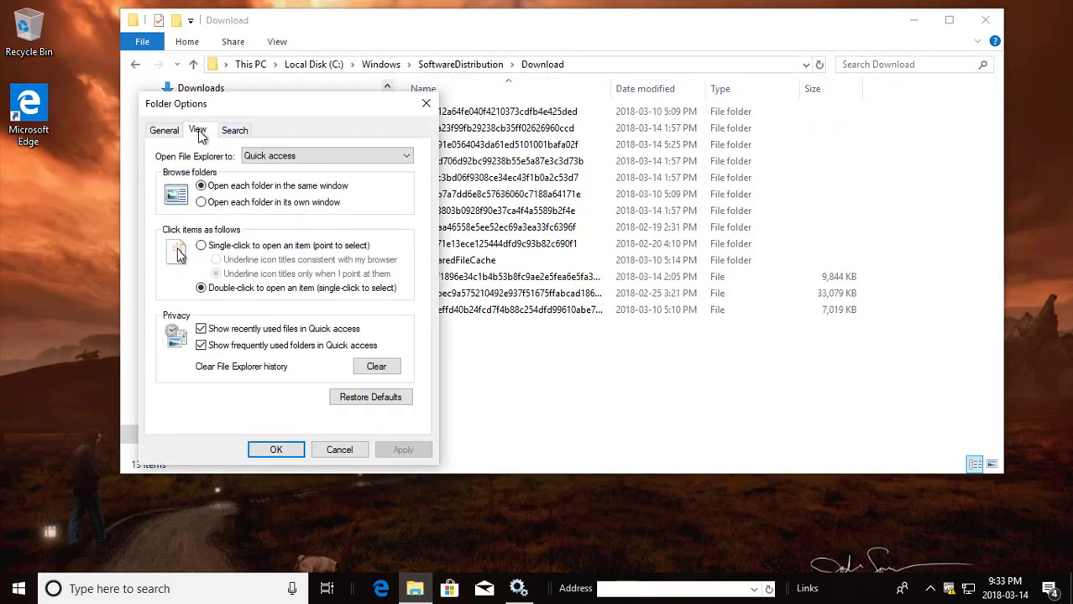
click(198, 131)
click(198, 349)
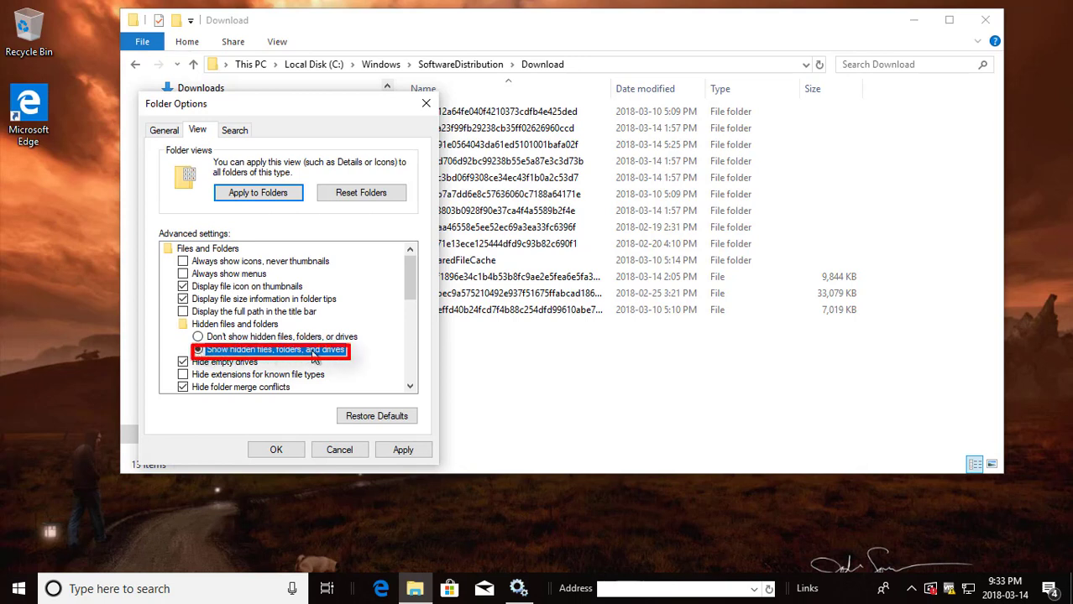
click(401, 450)
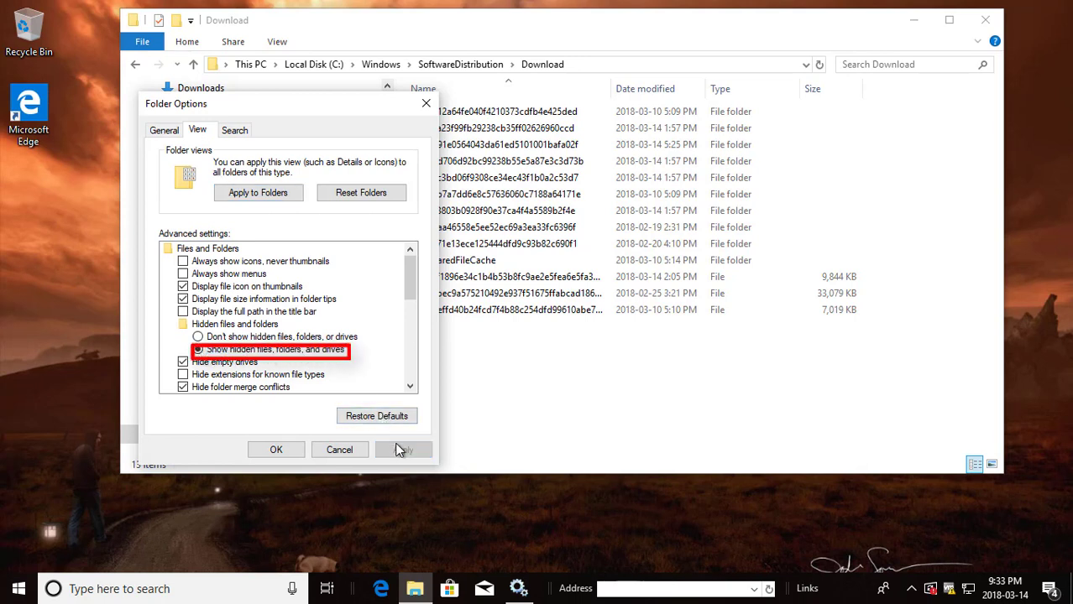
click(276, 450)
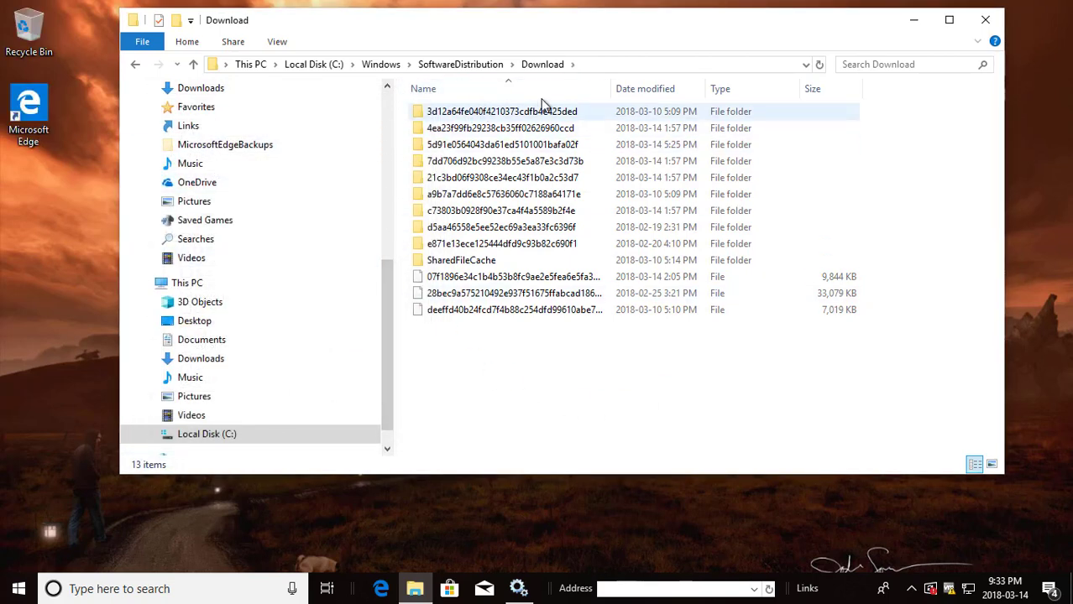
Delete all items in the Download folder, retry once for all current items, skip the in-use folder, and close the window.
mouse_move(568, 395)
mouse_down()
mouse_move(537, 359)
mouse_move(480, 96)
mouse_move(462, 82)
mouse_up()
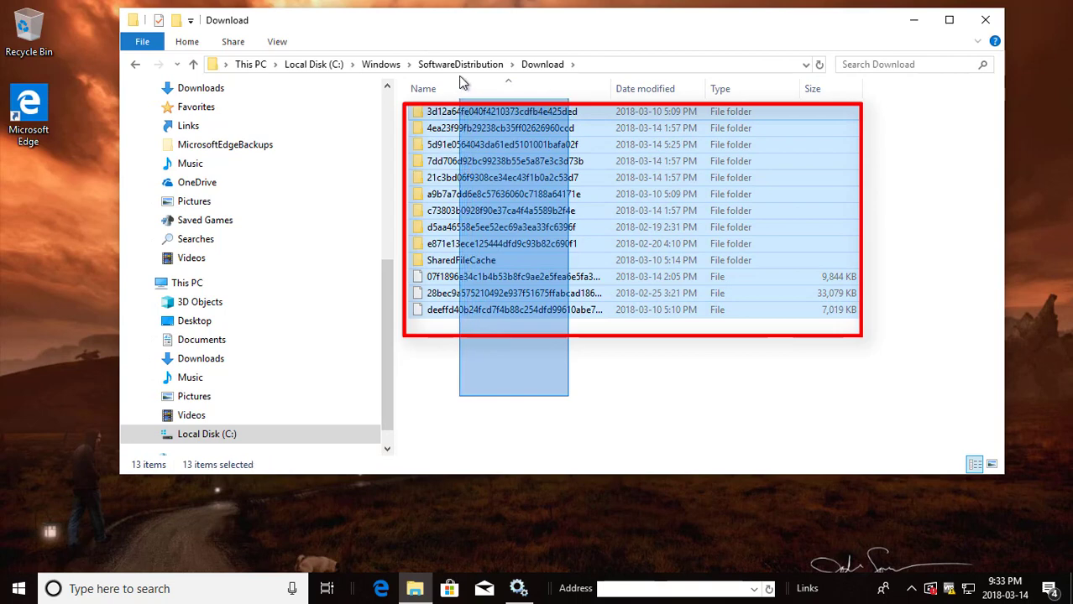
click(552, 380)
drag(551, 380, 479, 101)
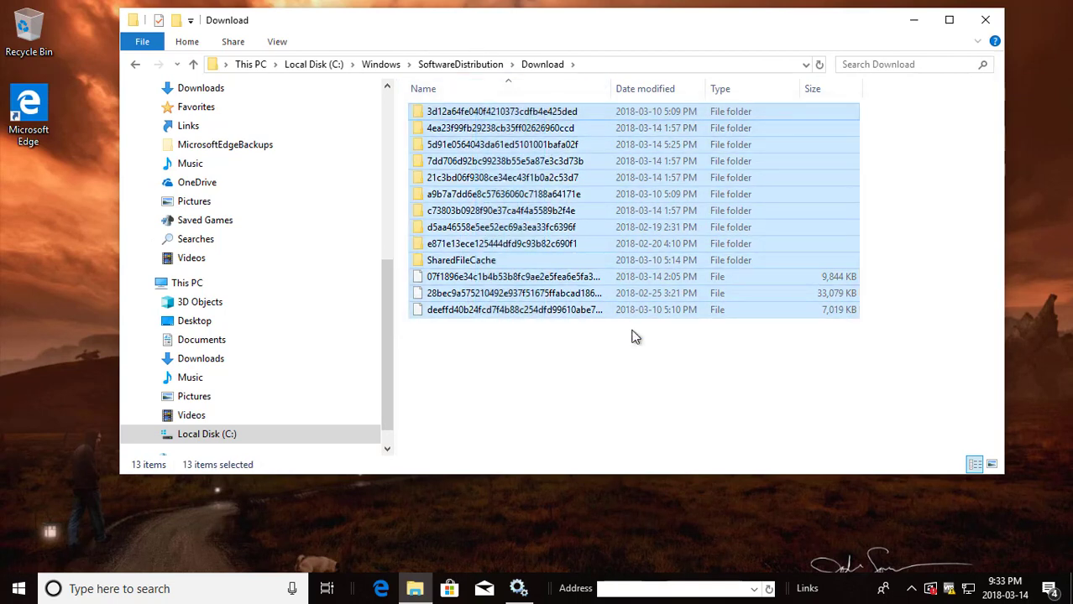
right_click(537, 180)
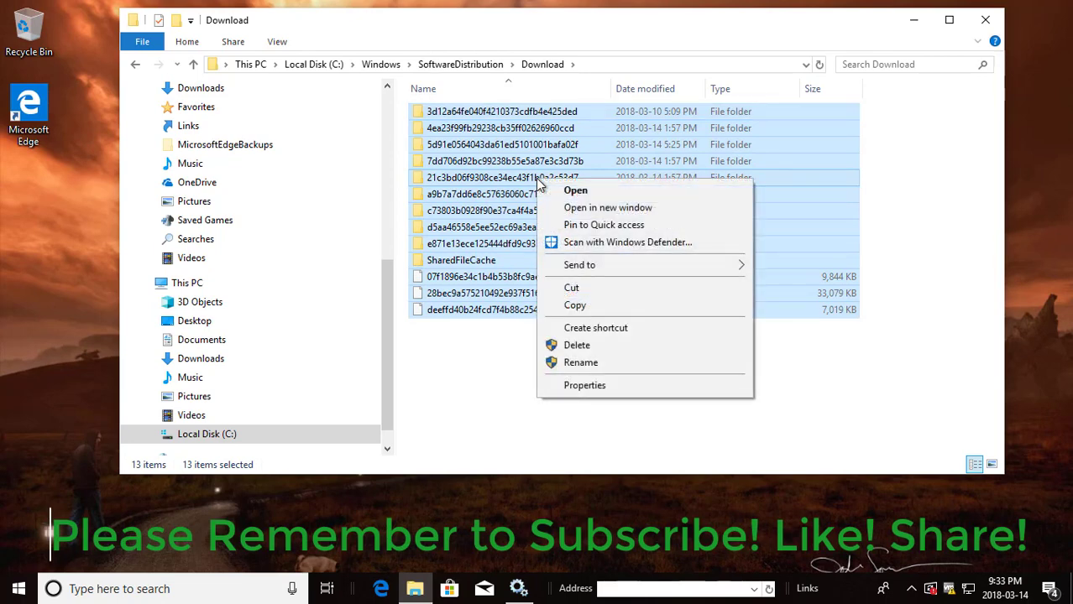
click(576, 345)
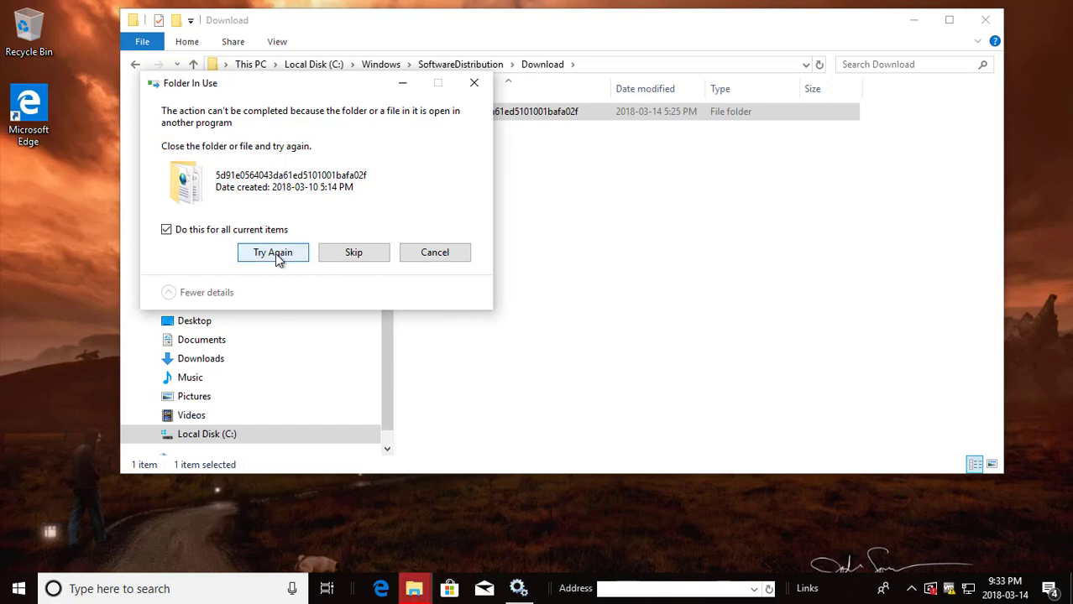
click(274, 253)
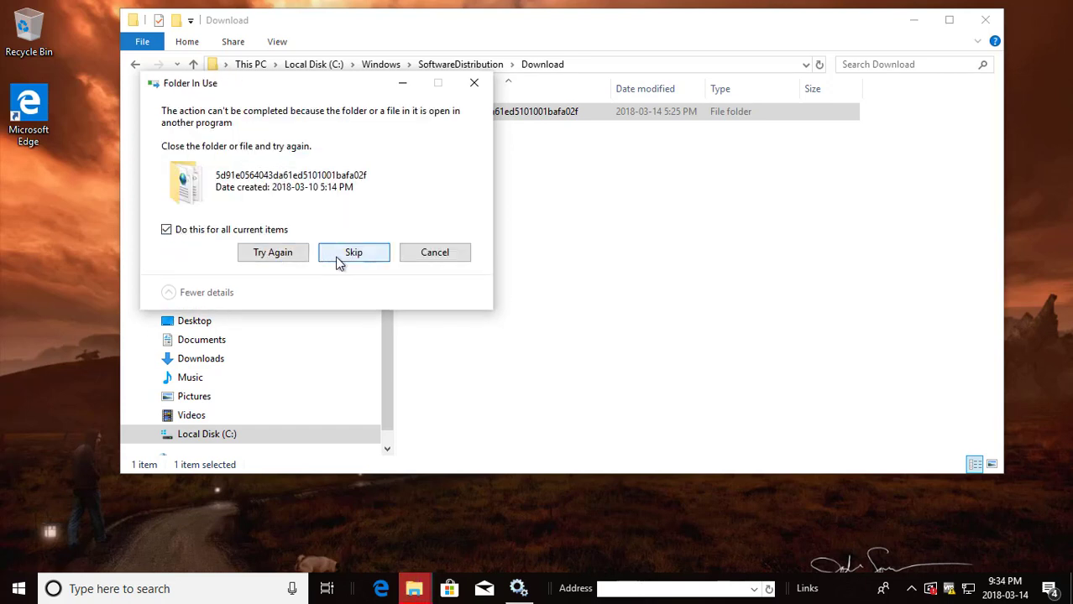
click(353, 252)
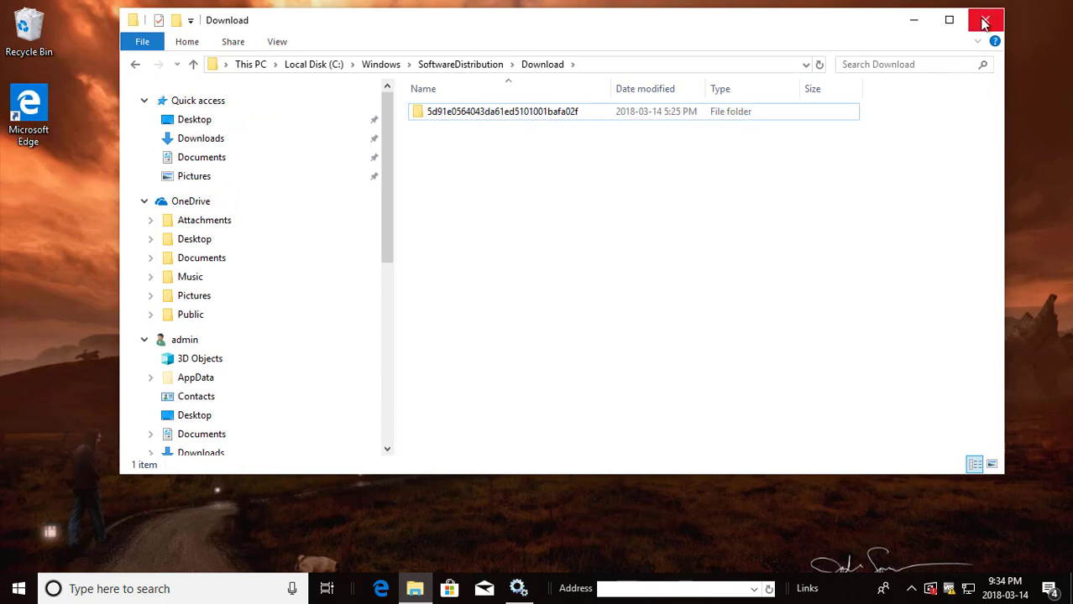
click(985, 23)
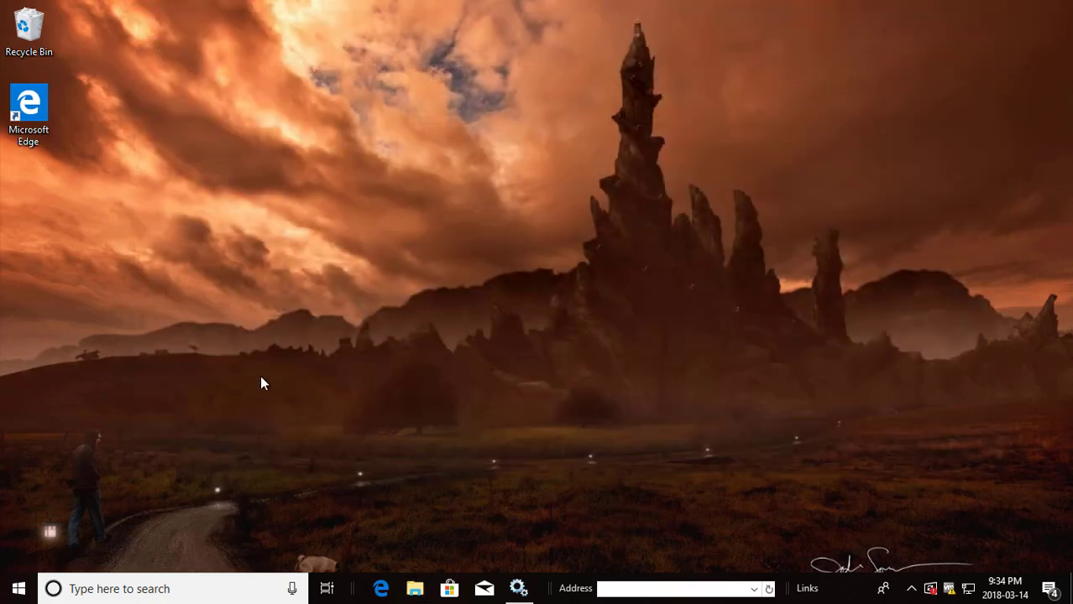
Restart the computer.
click(14, 593)
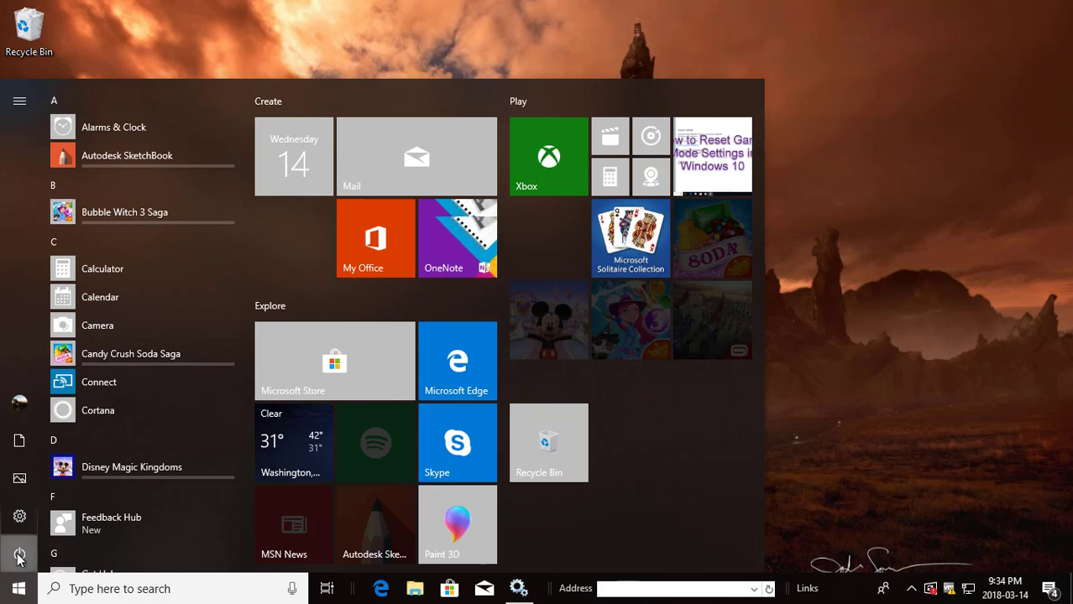
click(19, 556)
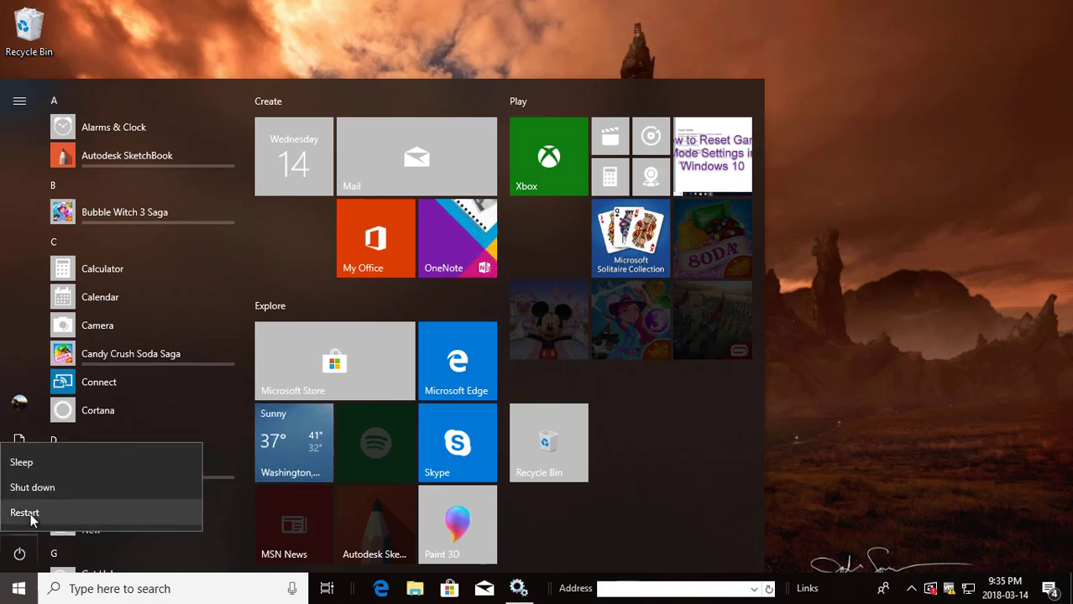
click(31, 518)
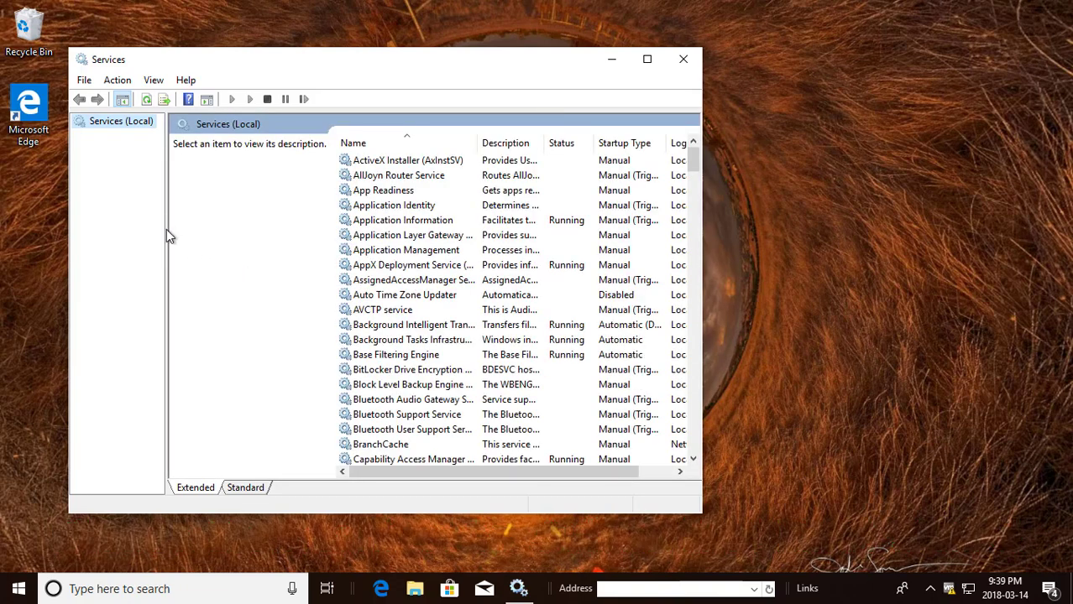
Maximize the Services window, stop the Windows Update service through its properties, accept the dialog, and minimize Services.
drag(167, 231, 266, 230)
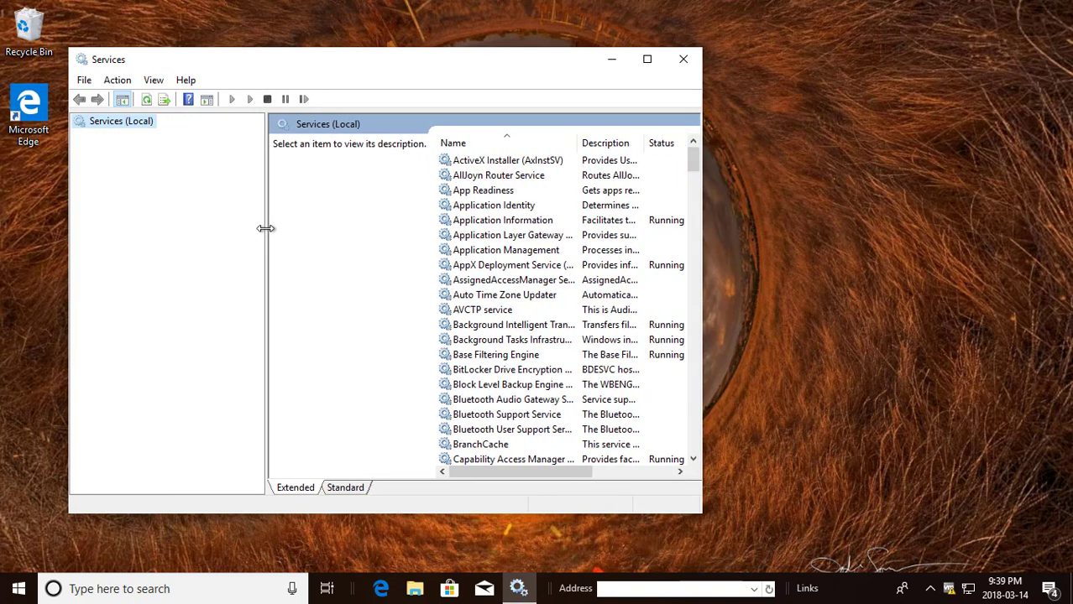
click(647, 59)
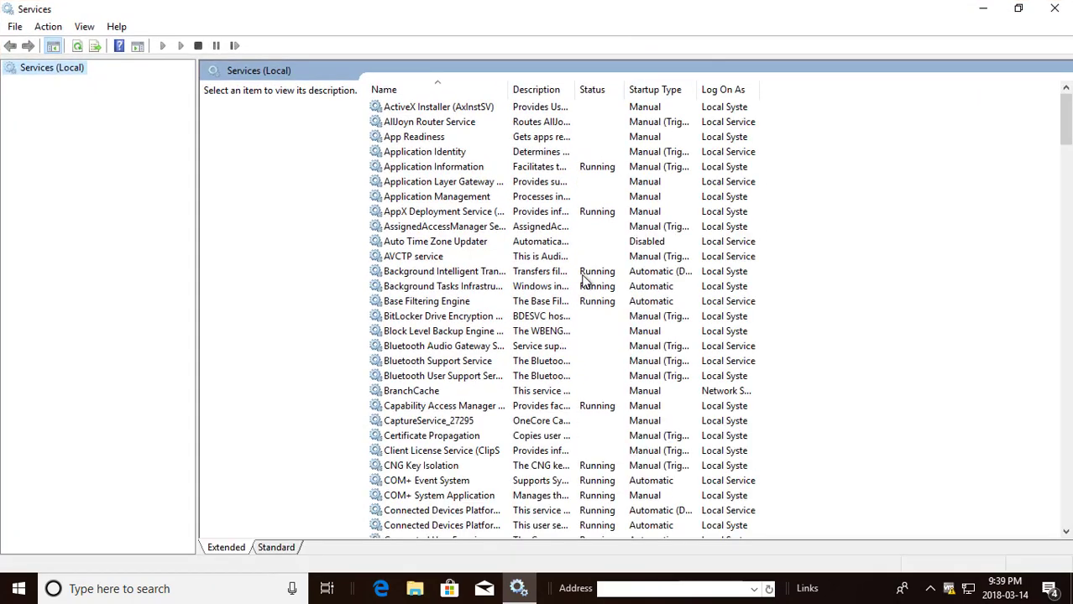
click(436, 277)
key(w)
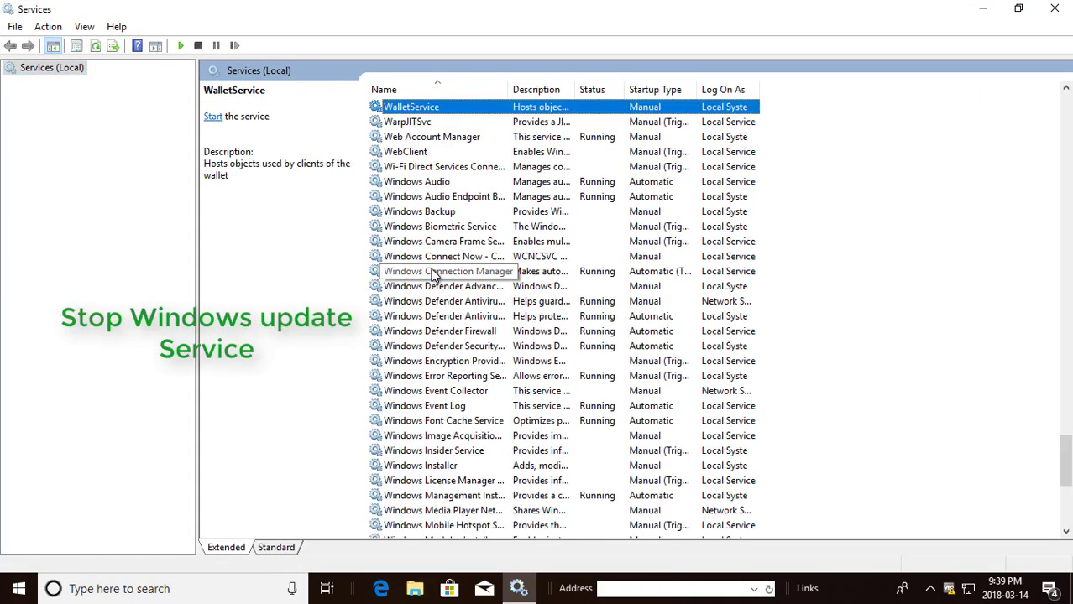
scroll(435, 285, down, 6)
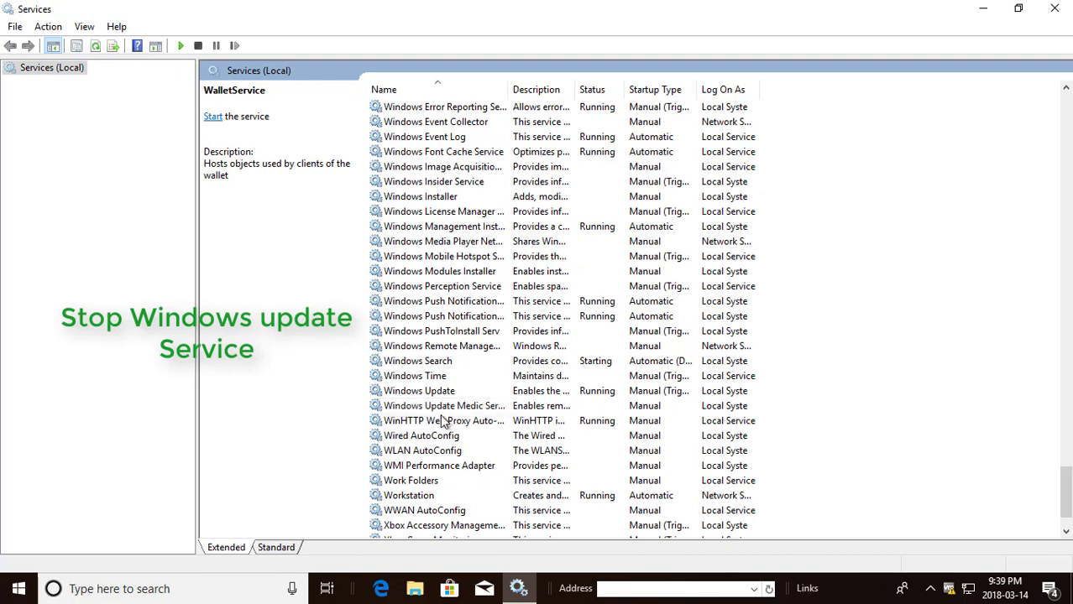
double_click(436, 391)
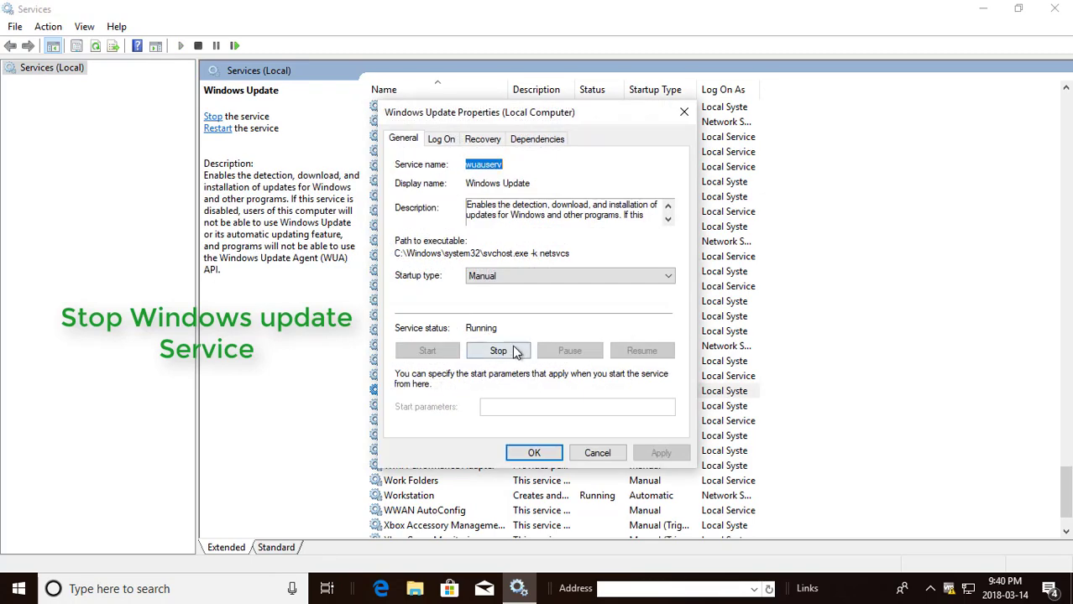
click(514, 351)
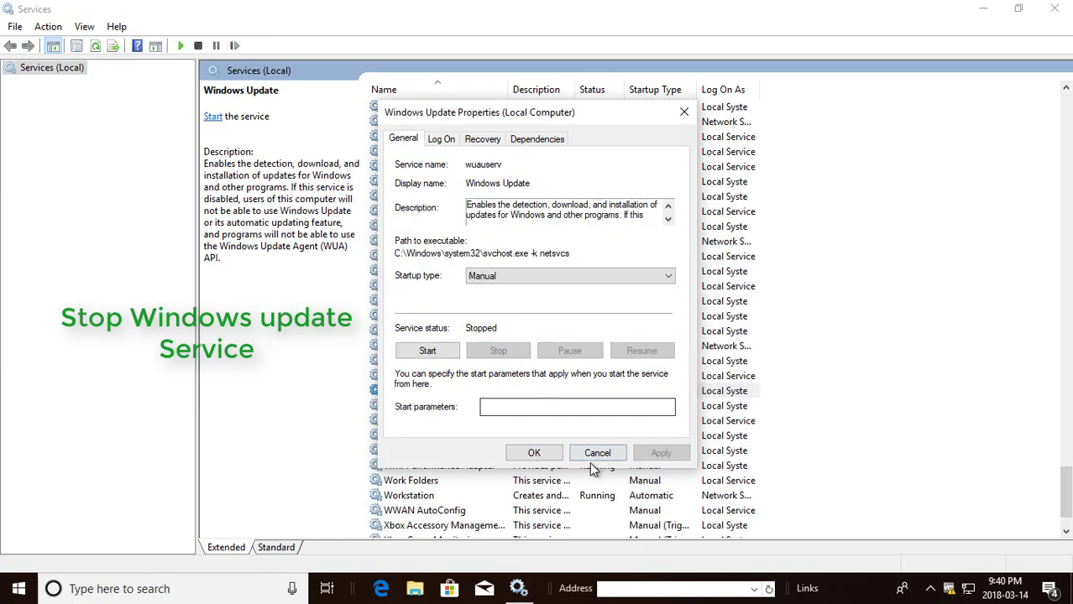
click(537, 454)
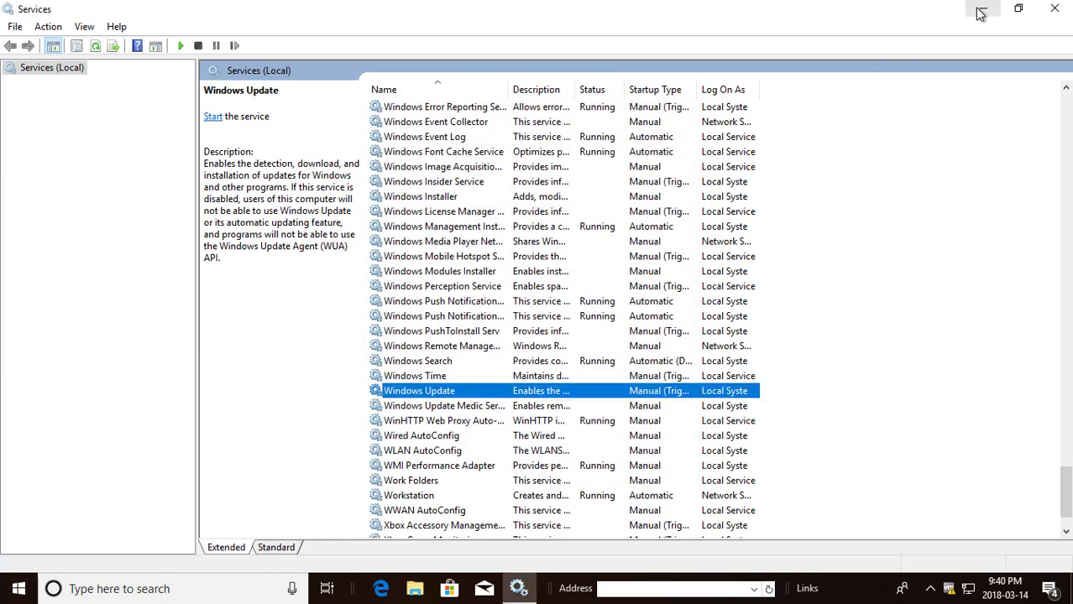
click(979, 10)
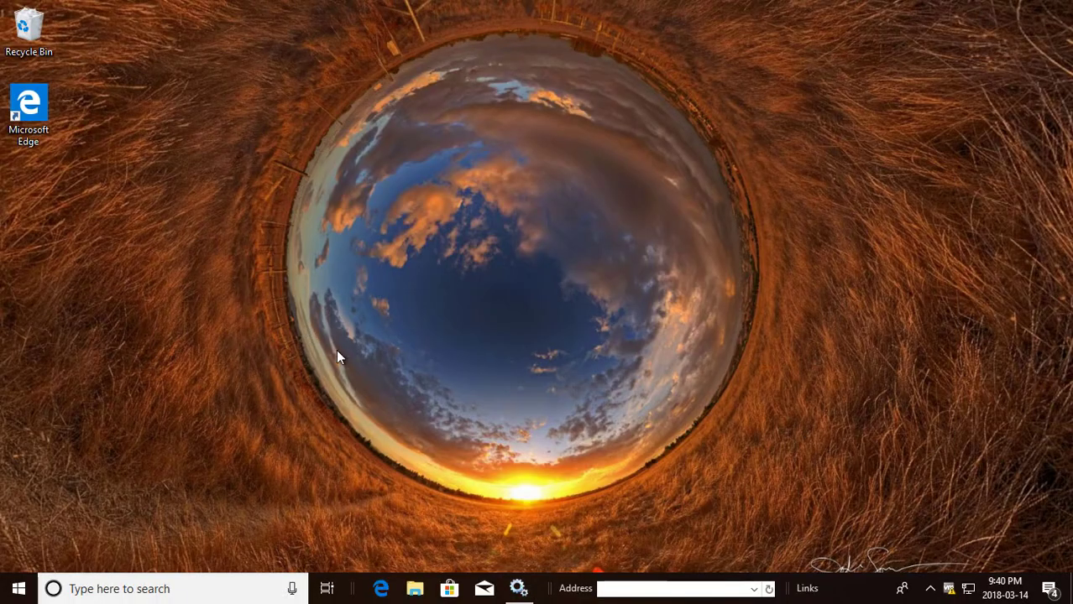
click(99, 597)
text(this pc)
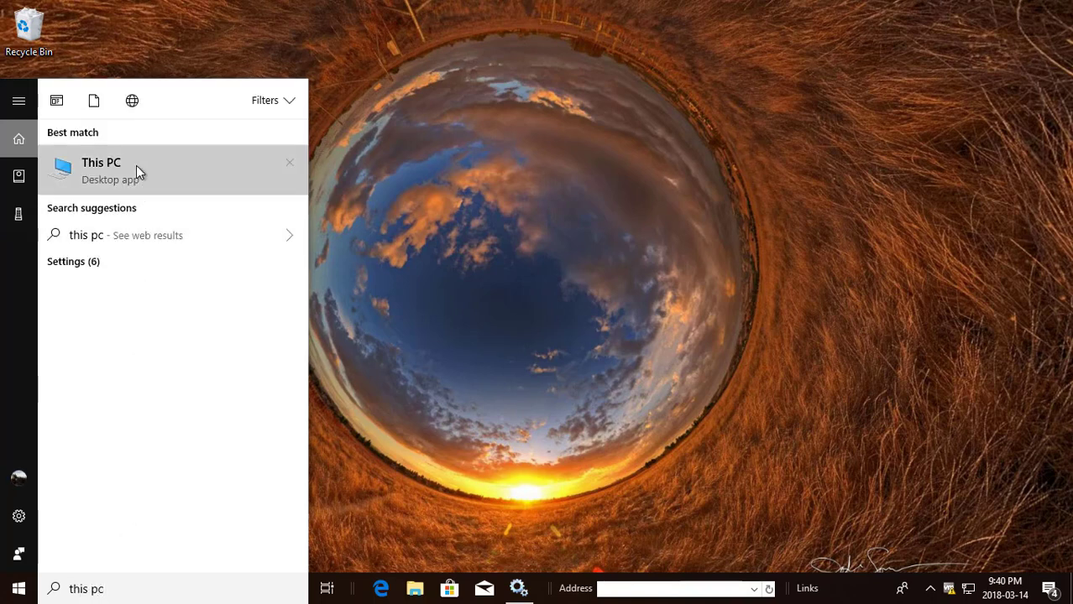
right_click(173, 168)
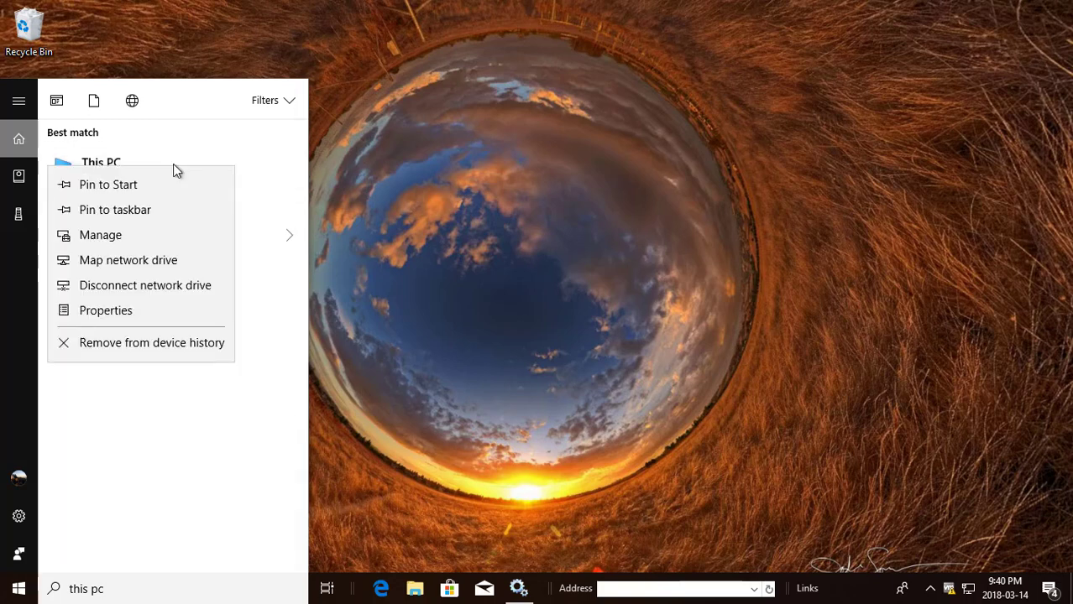
key(Escape)
key(Escape)
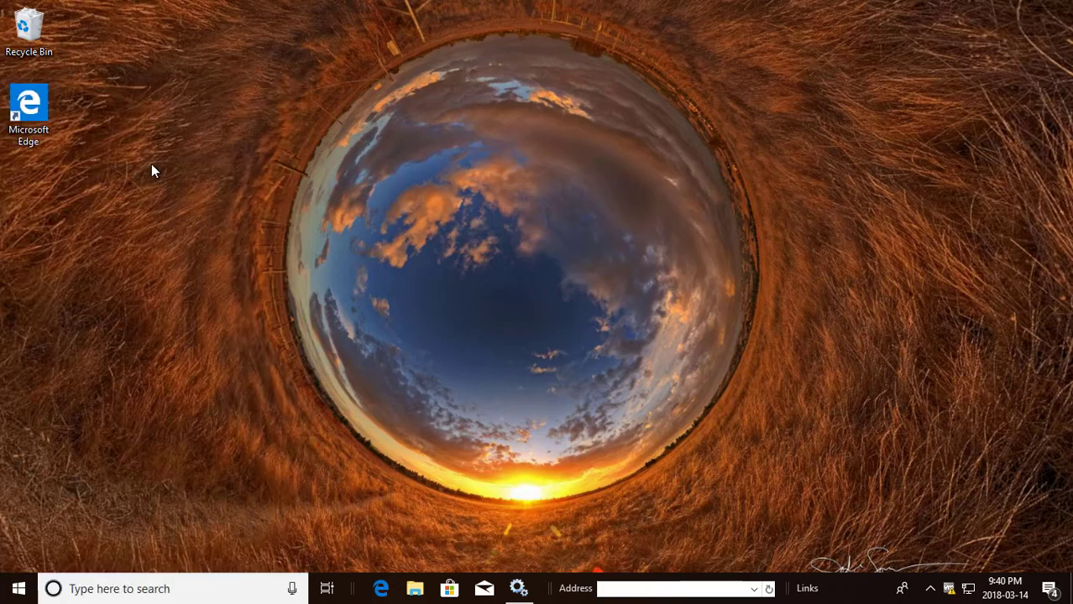
Open File Explorer and go to the Download folder under Local Disk (C:), Windows, SoftwareDistribution.
key(super+e)
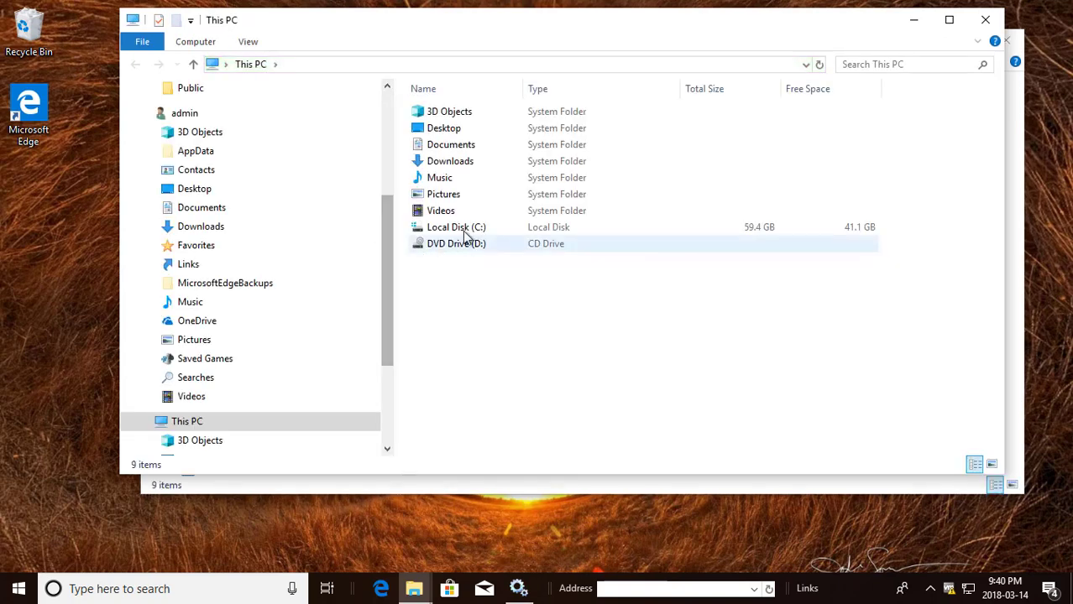
double_click(462, 226)
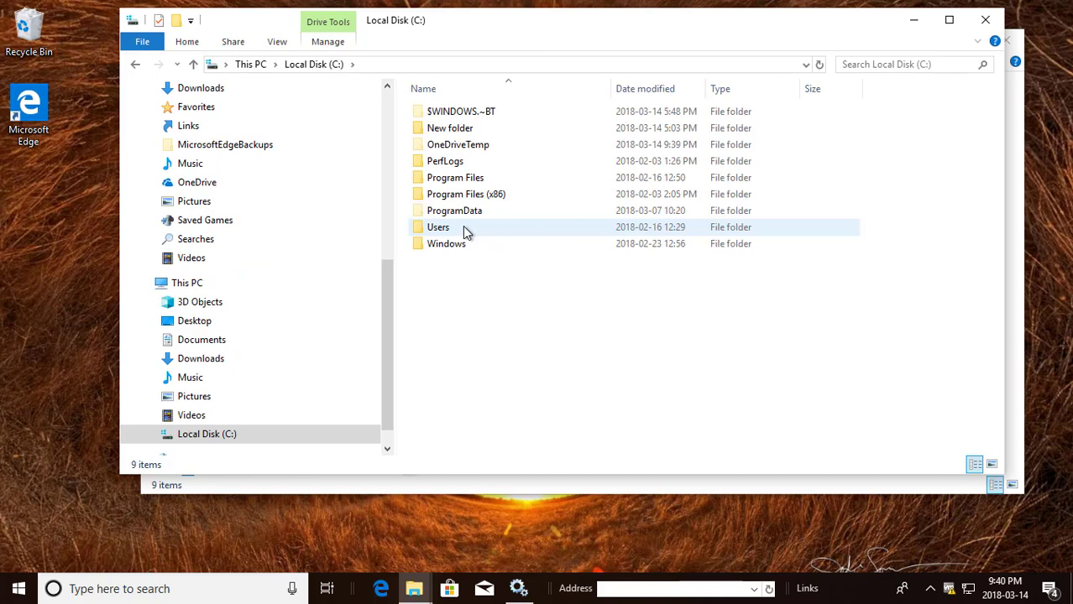
double_click(462, 243)
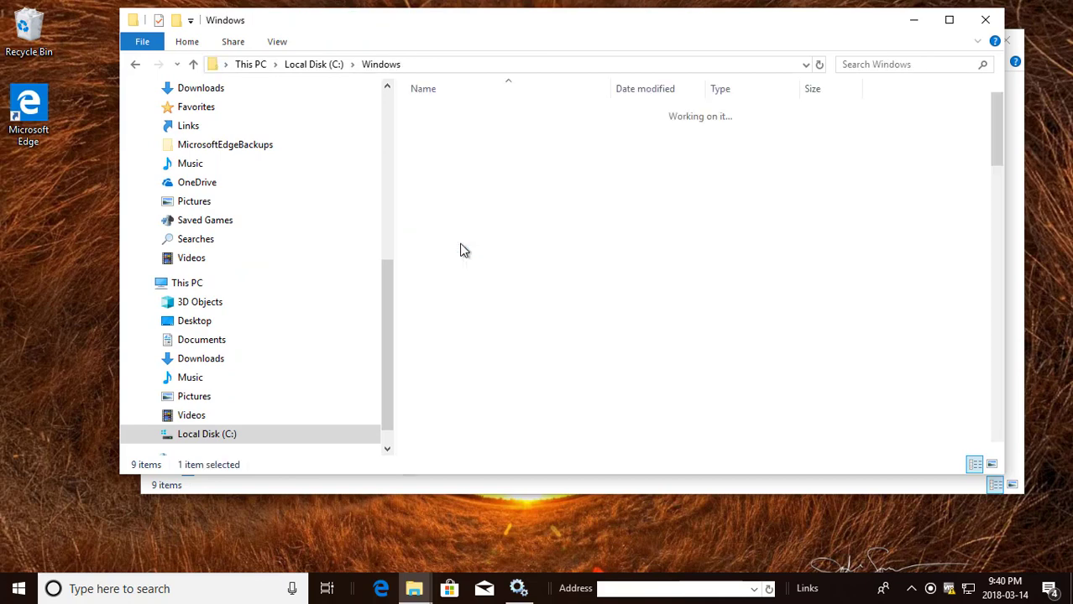
click(440, 229)
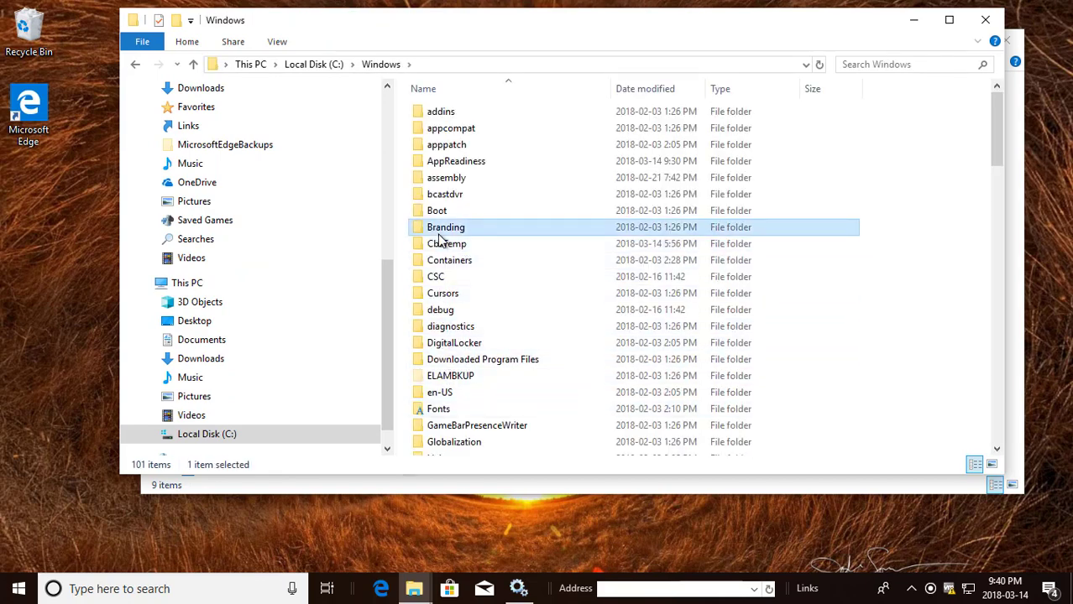
key(s)
click(487, 274)
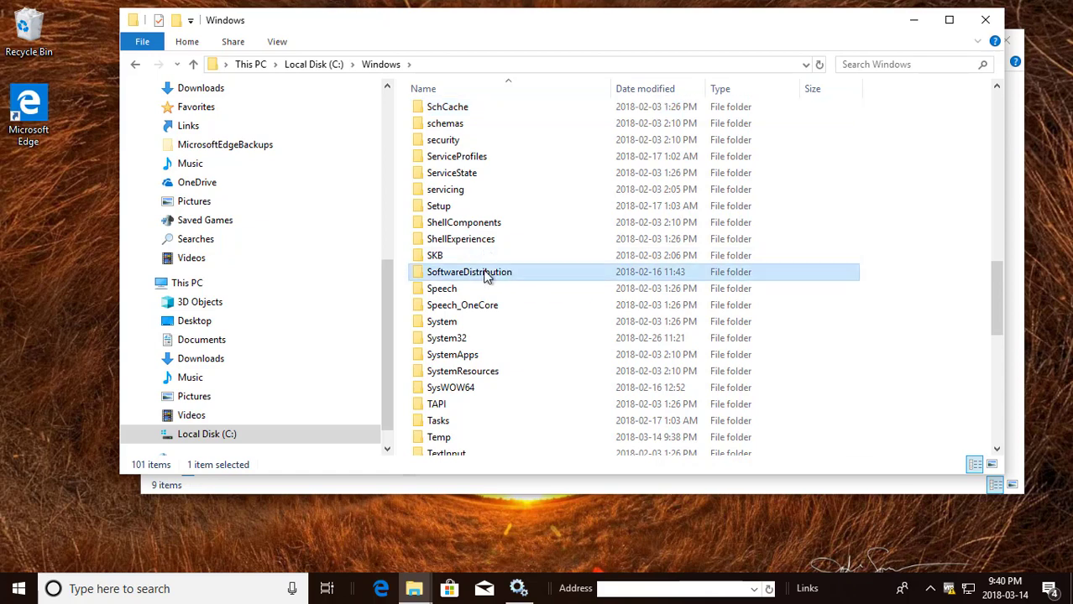
double_click(487, 277)
double_click(467, 140)
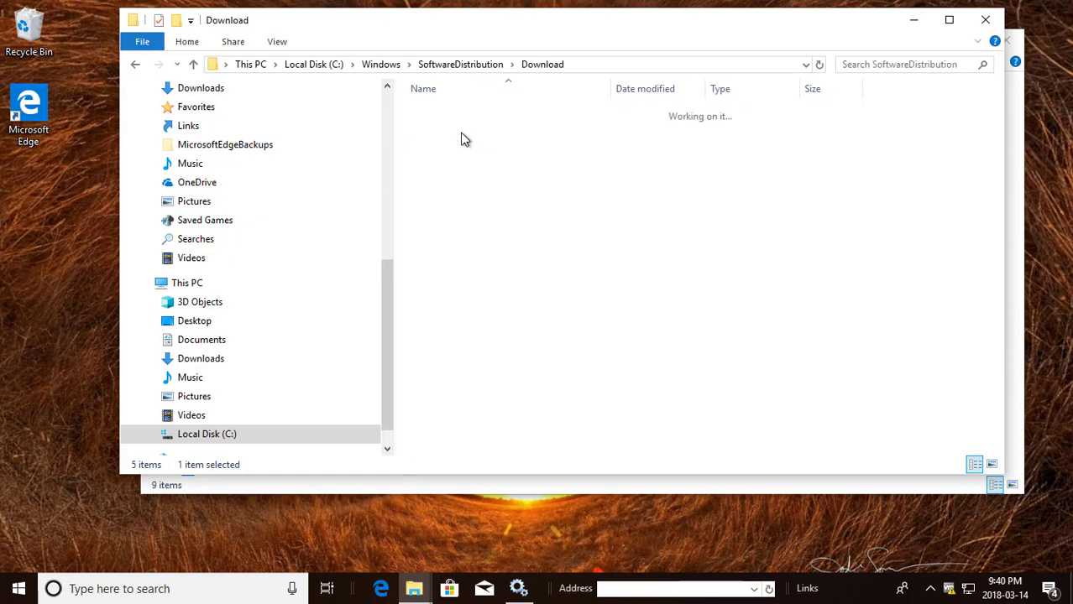
Delete the 5d91e0564043da61ed5101001bafa02f and SharedFileCache folders from the Download folder, and close both File Explorer windows.
drag(529, 268, 428, 99)
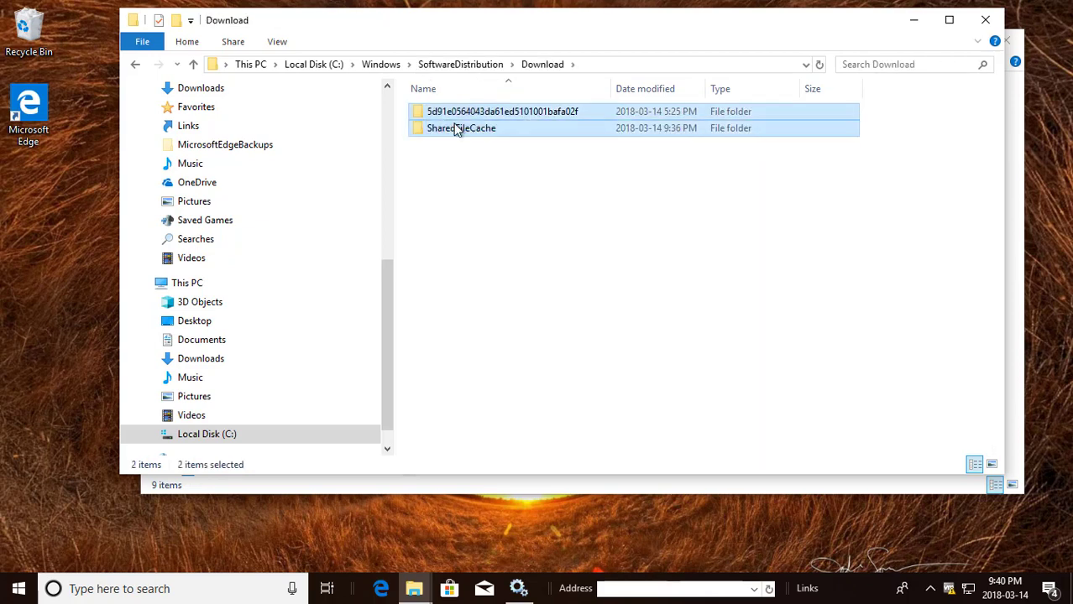
right_click(457, 130)
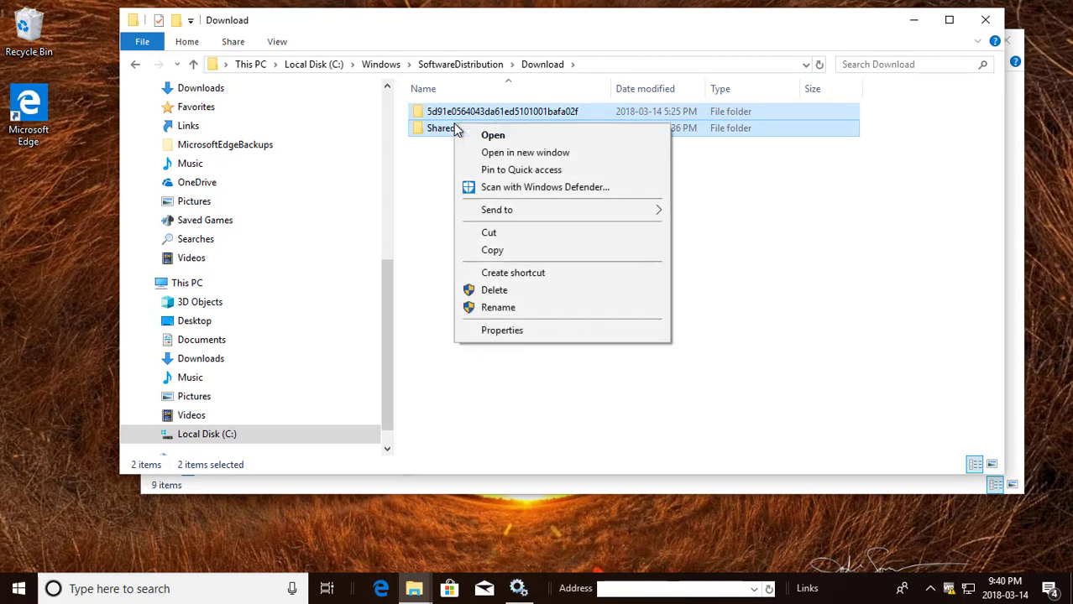
click(493, 290)
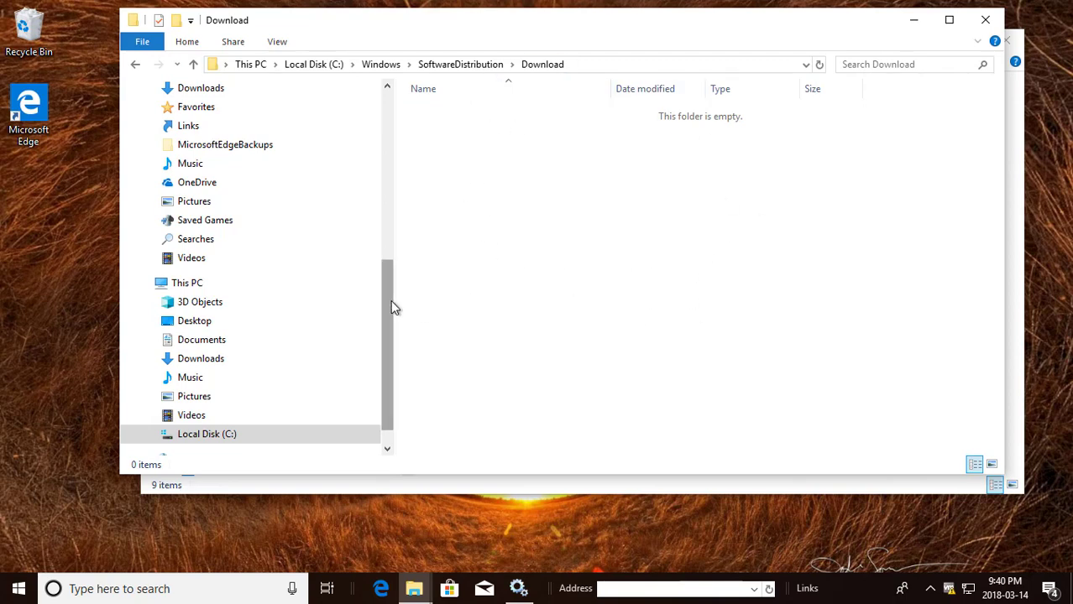
drag(389, 302, 402, 95)
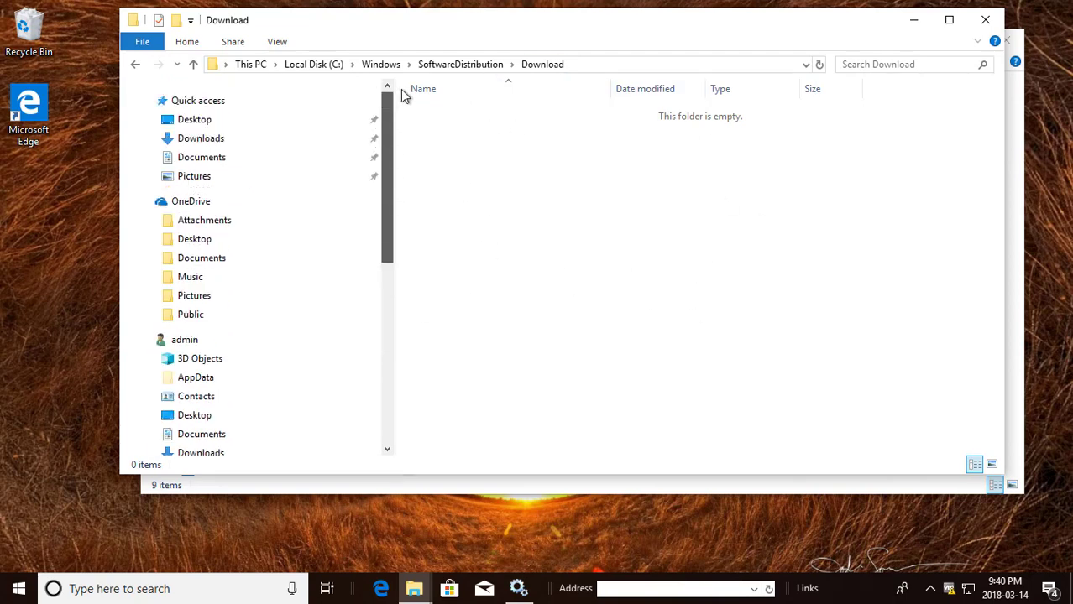
click(985, 21)
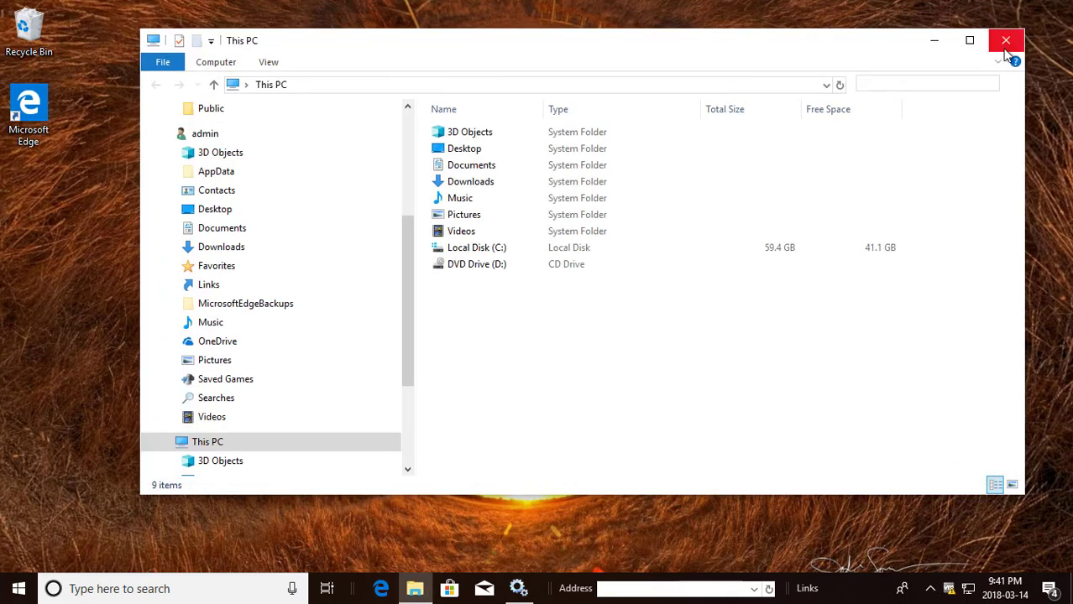
click(1005, 47)
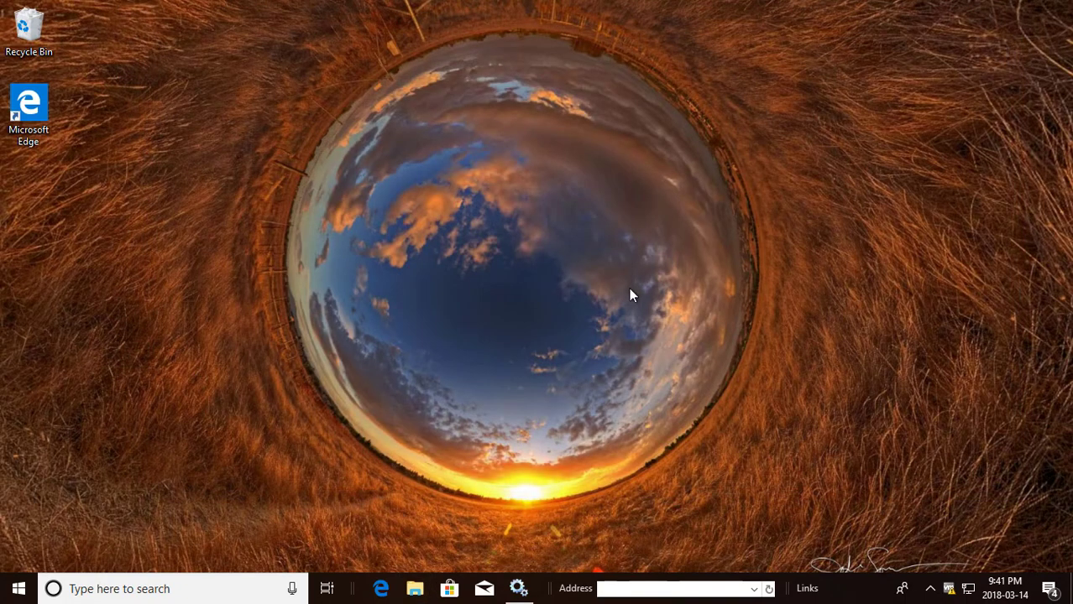
Search for services.msc and open the Services desktop app.
click(72, 588)
text(ser)
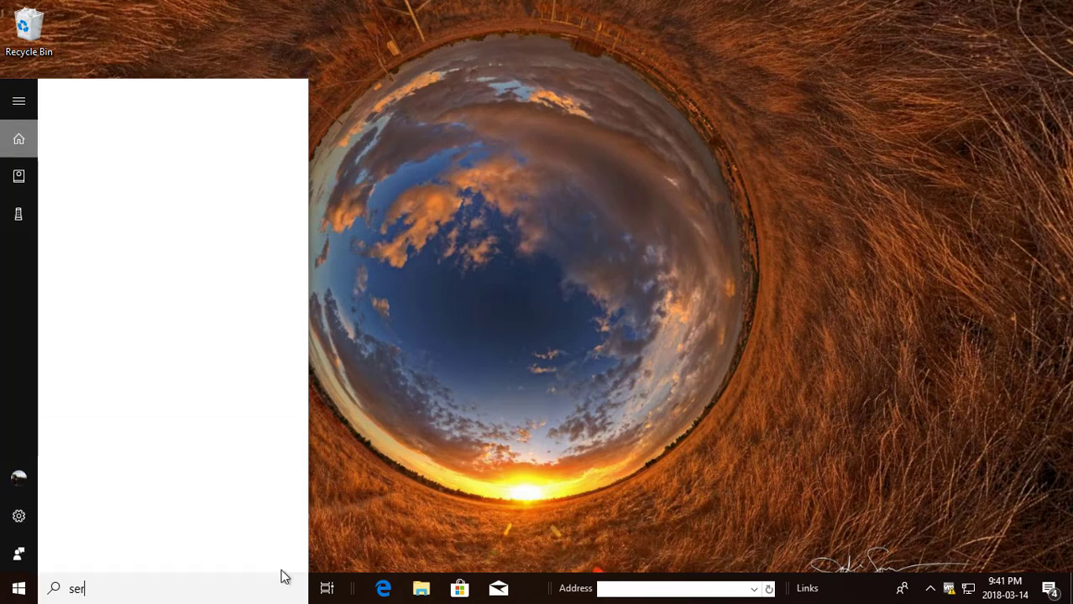
text(v)
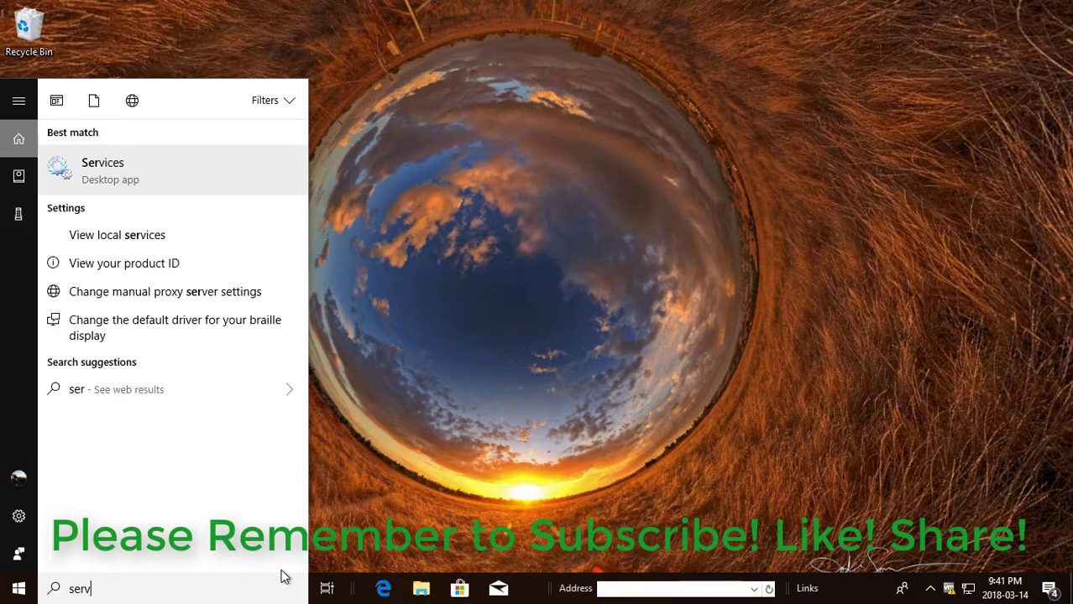
text(ices.msc)
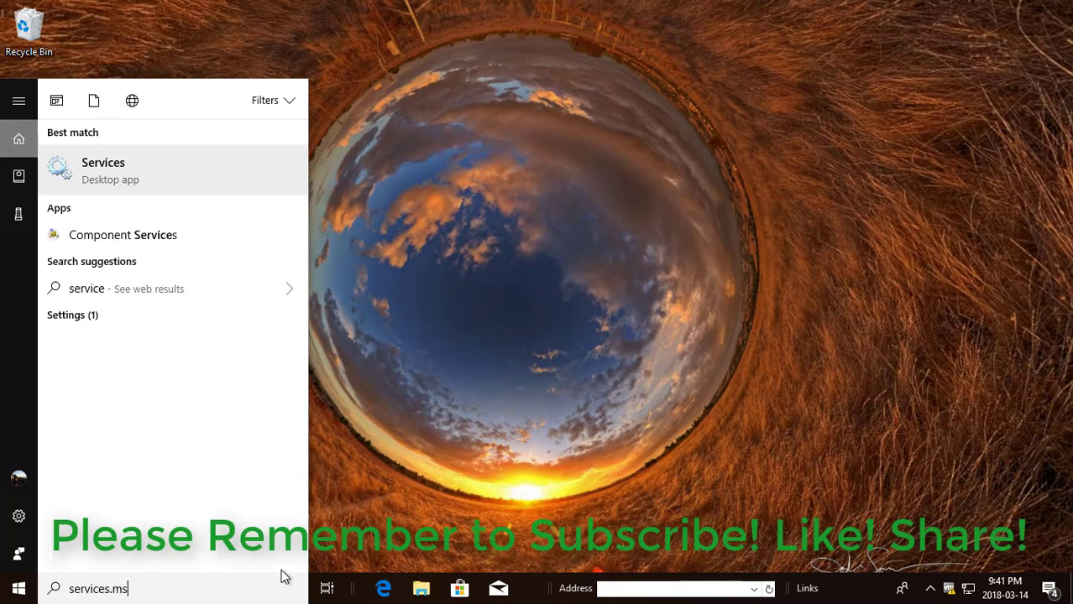
click(140, 172)
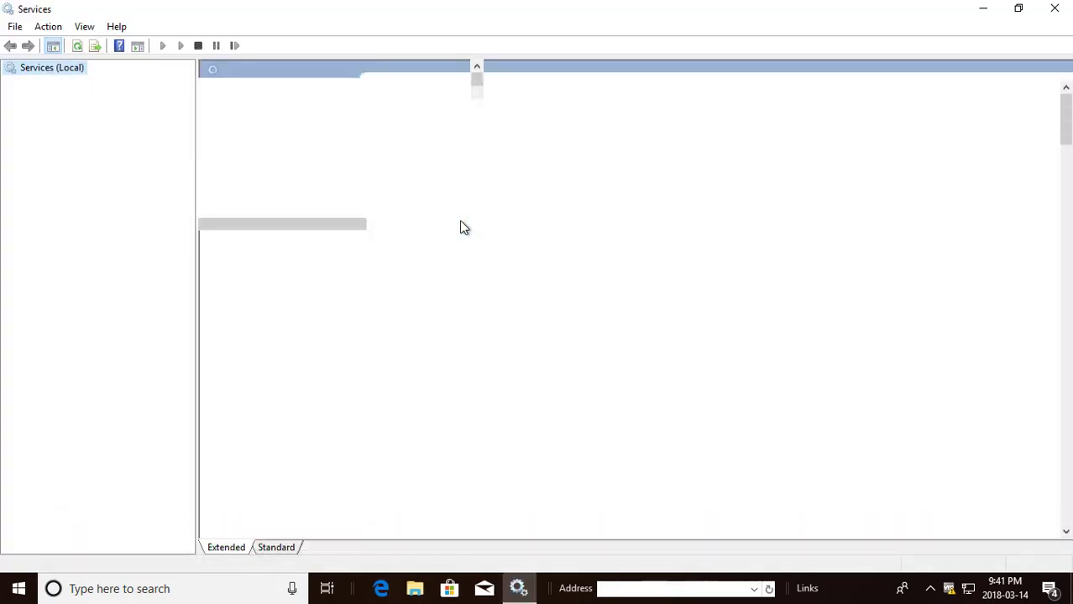
Find the Windows Update service in the services list, restart it, and close the Services window.
click(436, 199)
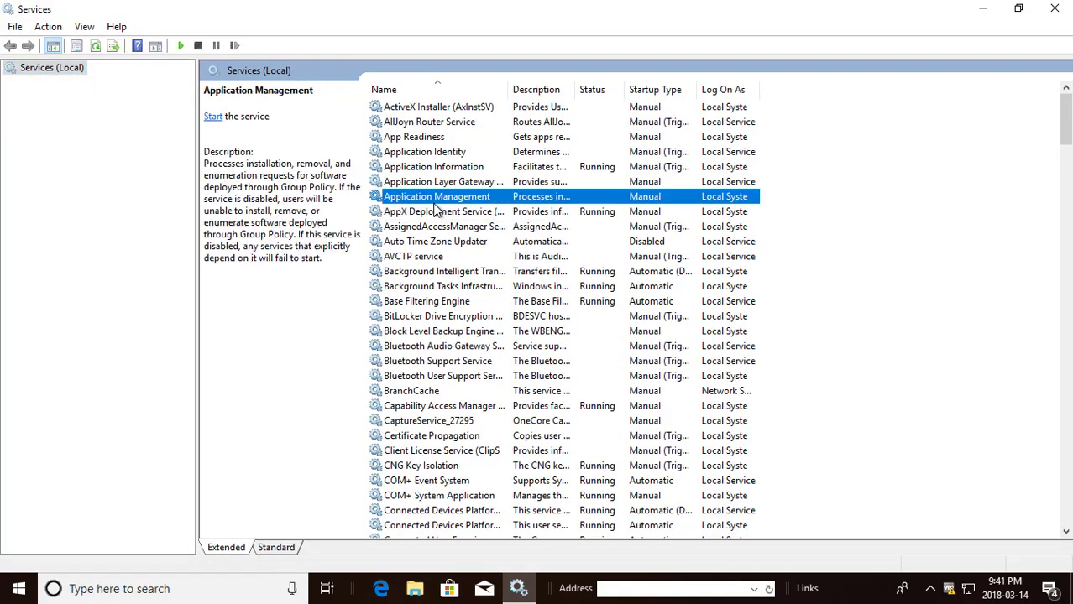
key(w)
scroll(459, 426, down, 1)
scroll(459, 427, down, 6)
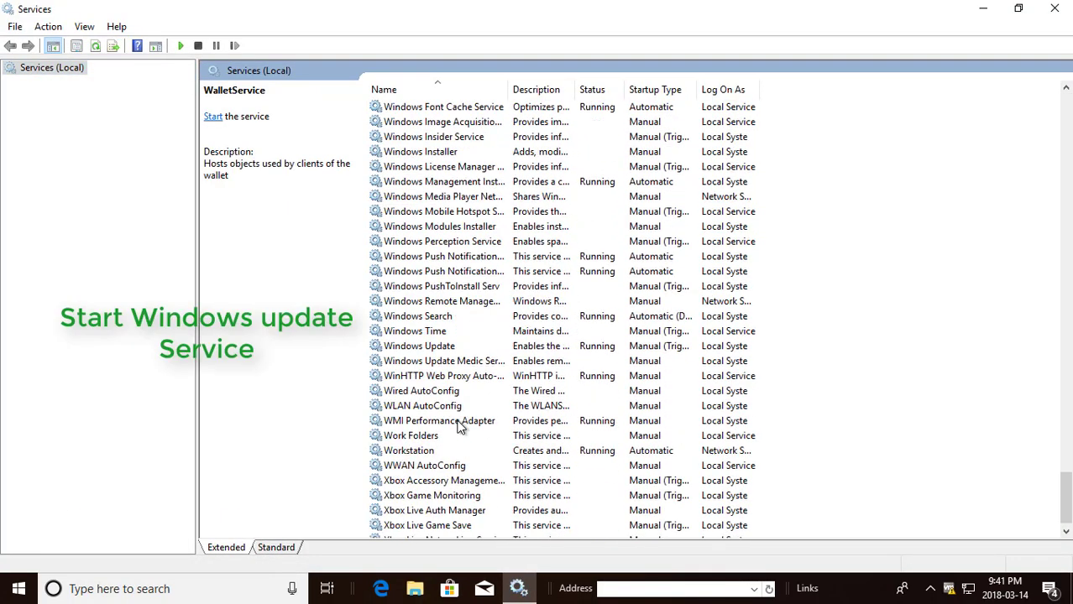
click(426, 348)
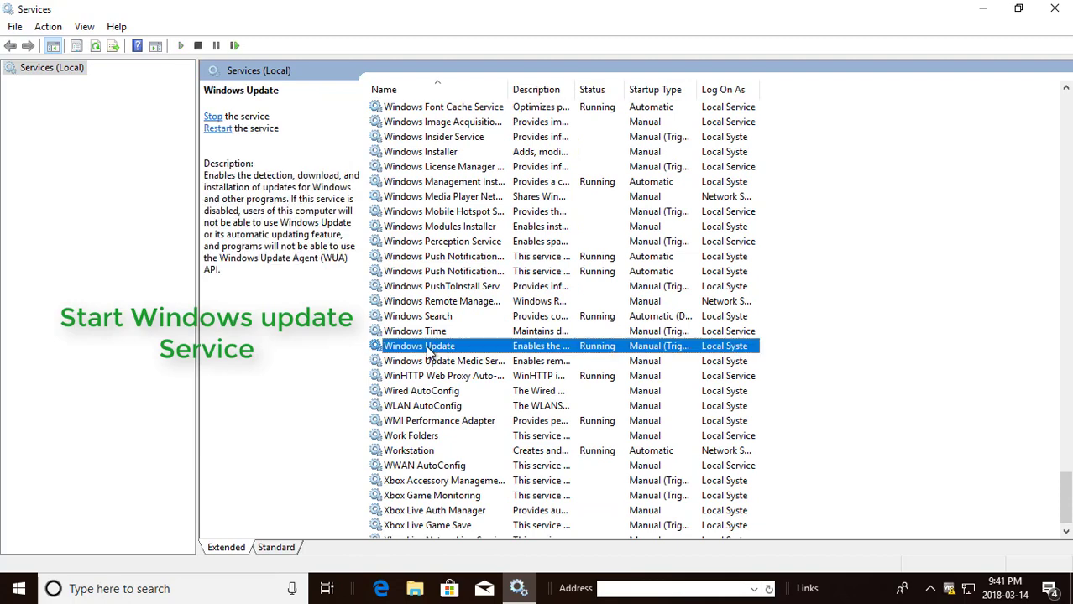
click(235, 47)
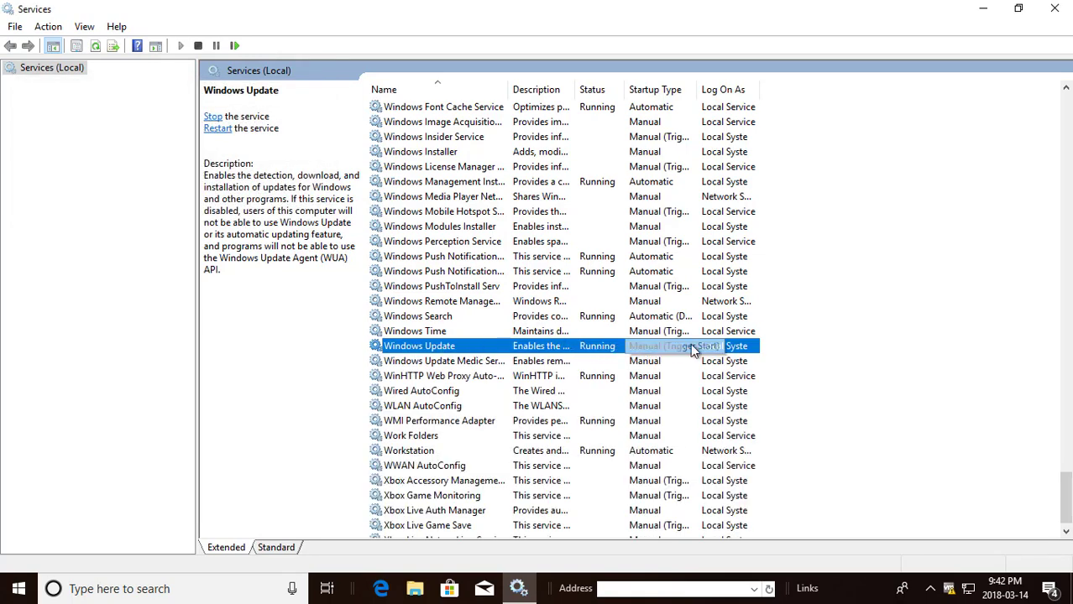
click(1052, 16)
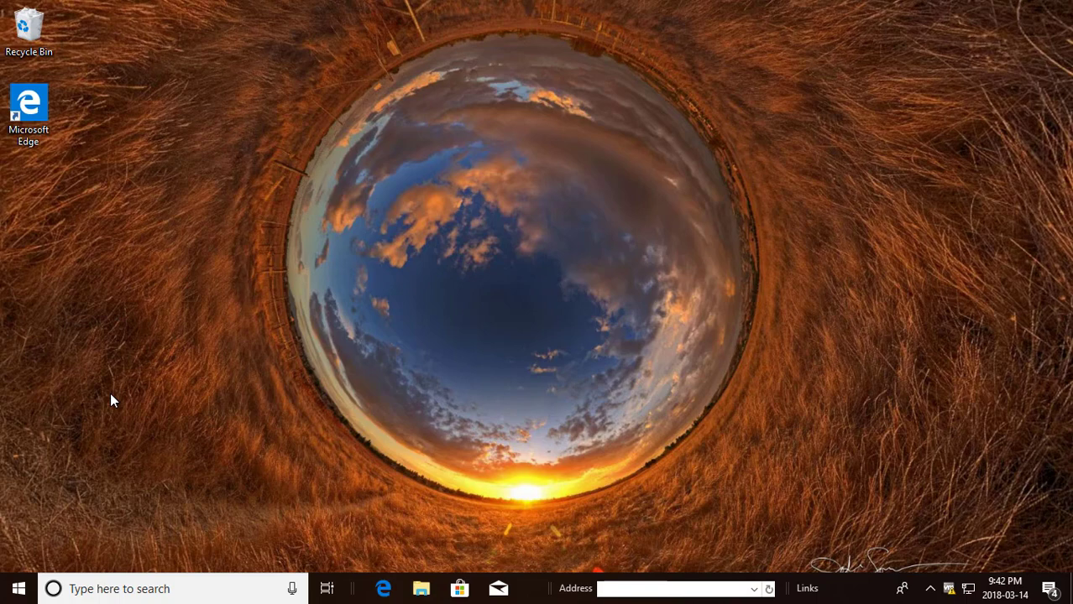
Restart the computer using the power options.
click(23, 590)
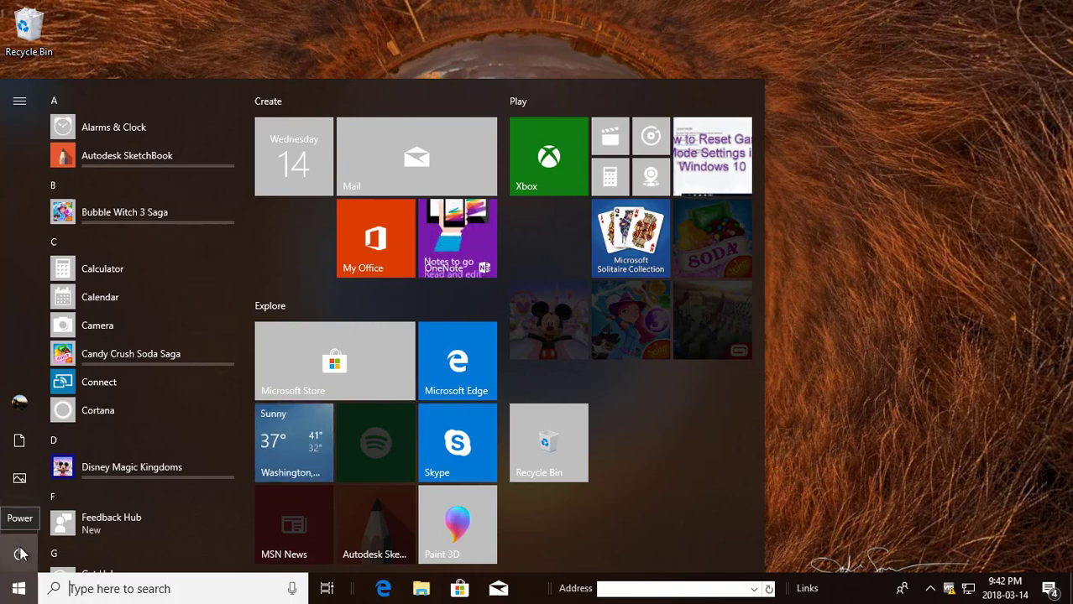
click(20, 556)
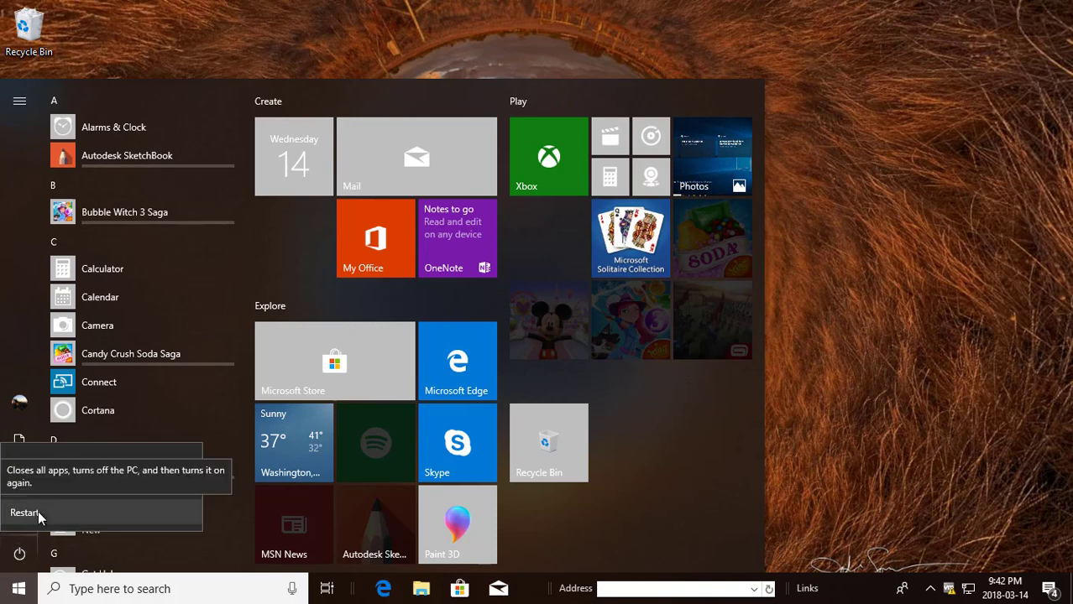
key(Escape)
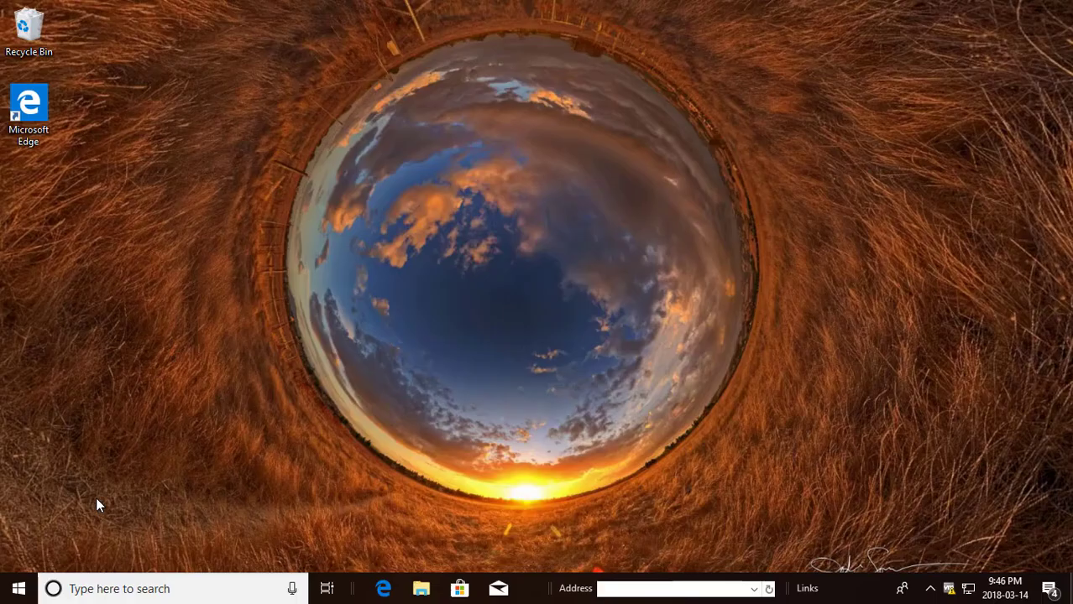
Open Update & Security in Windows Settings, check for updates, and minimize the Settings window.
click(19, 588)
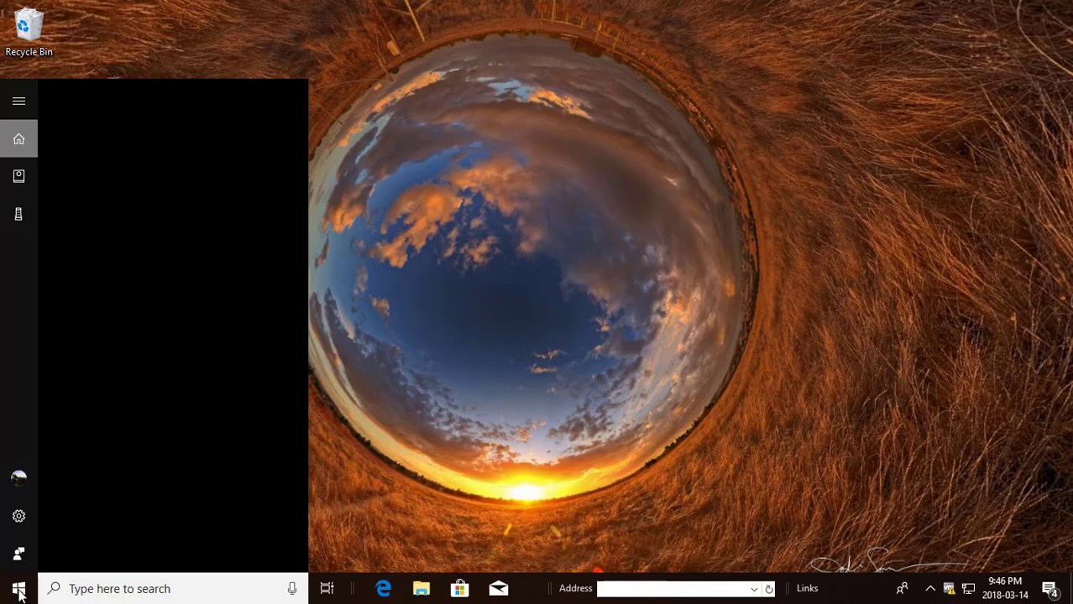
click(19, 588)
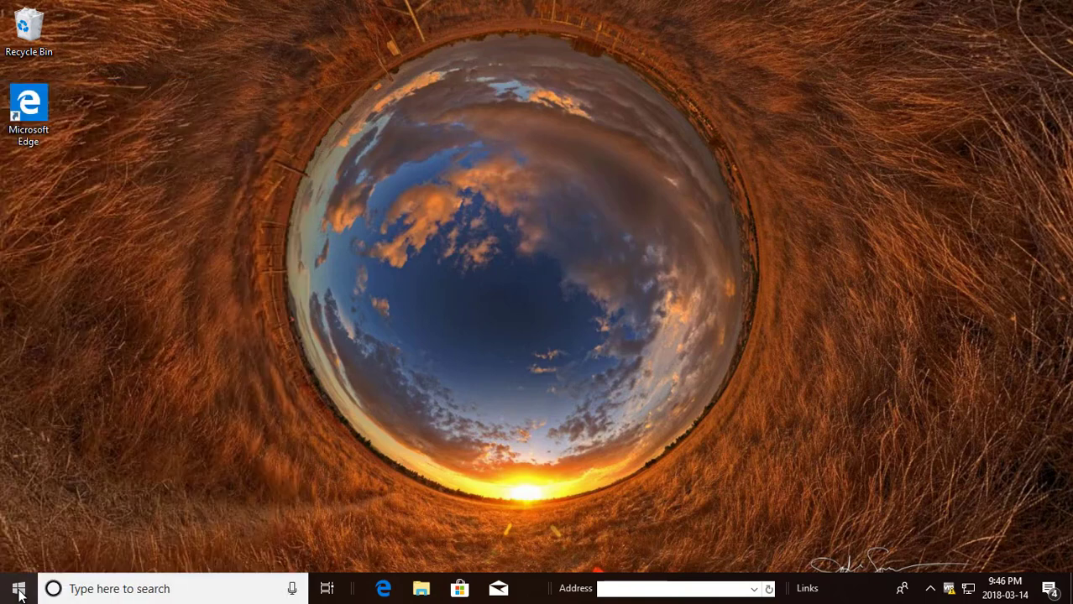
click(18, 590)
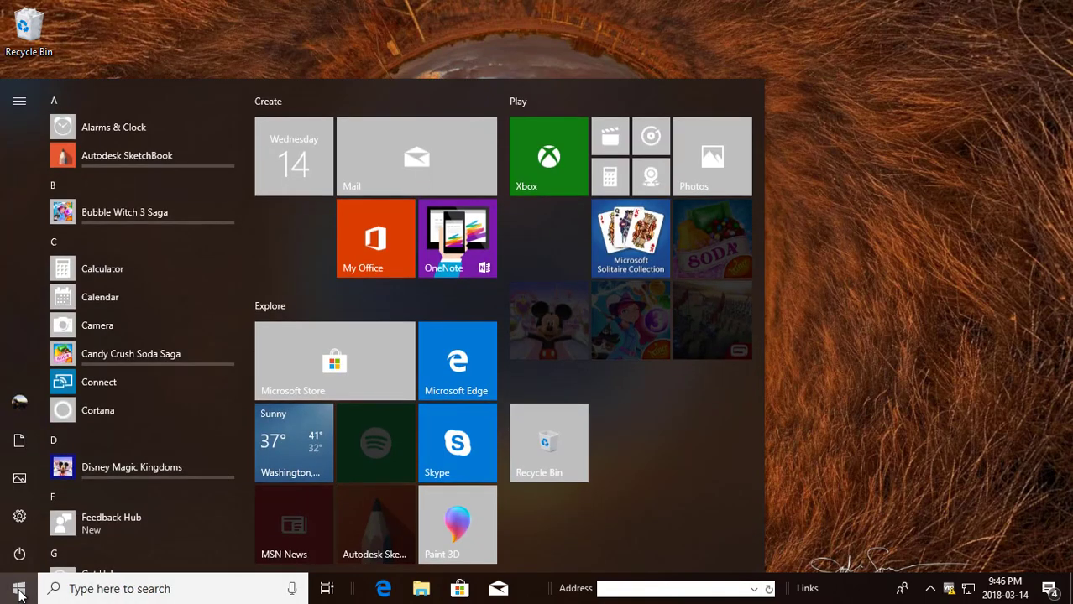
click(19, 518)
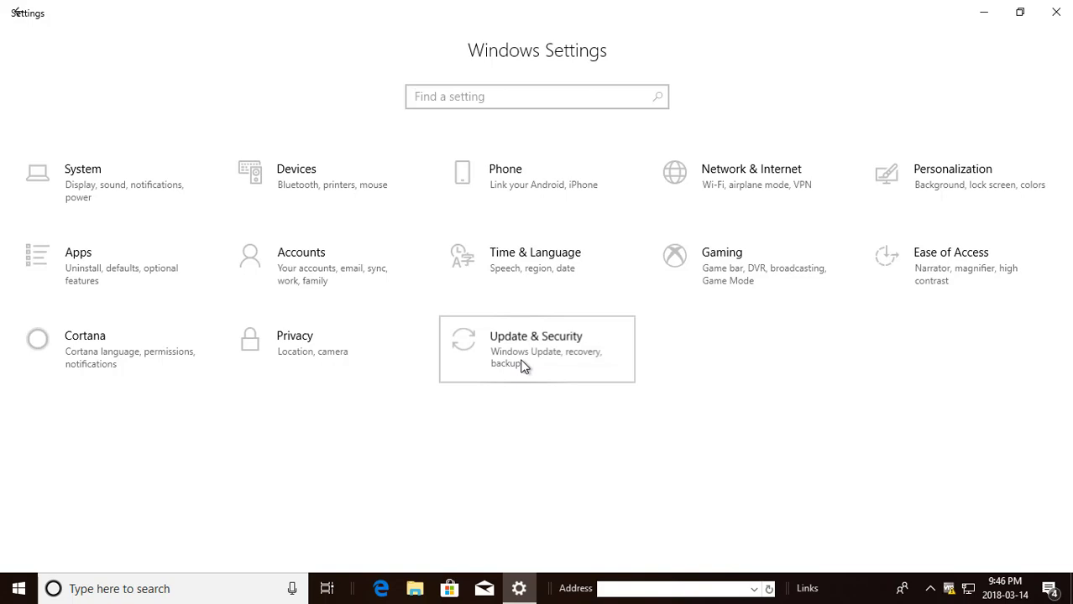
click(522, 367)
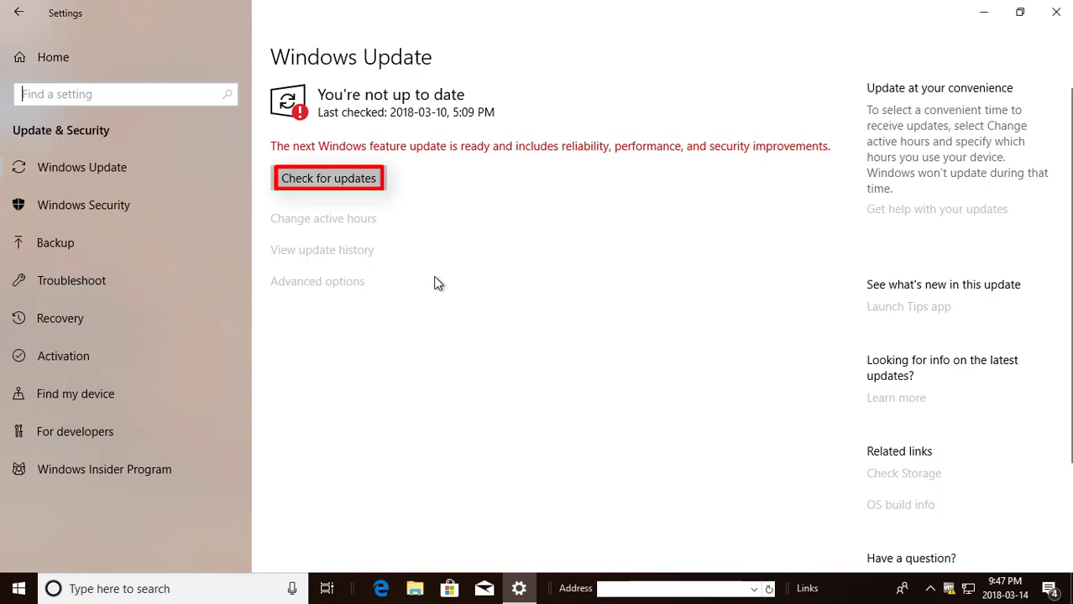
click(309, 179)
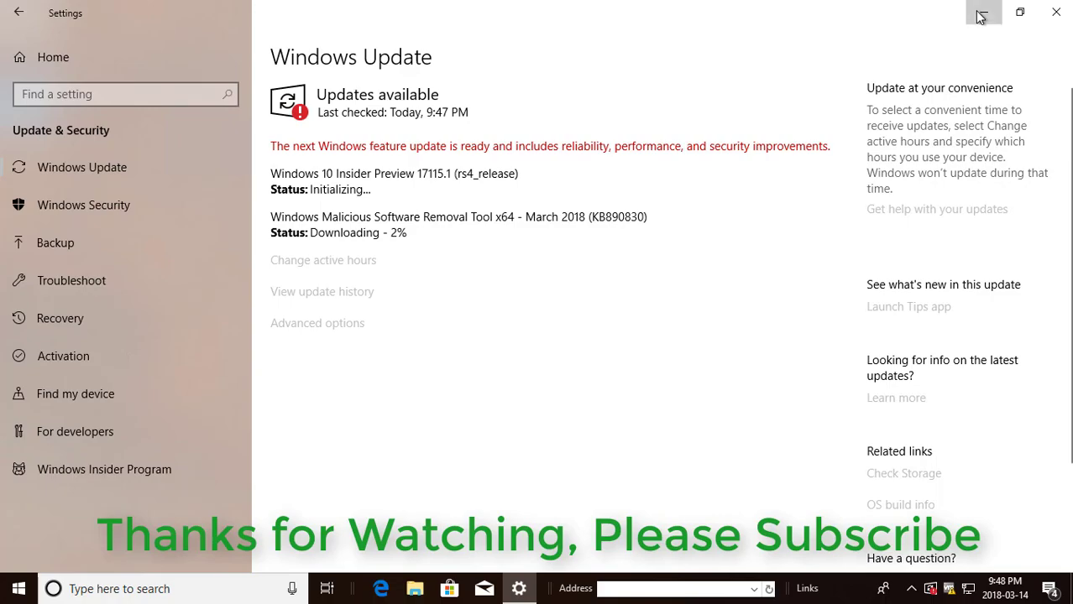
click(979, 18)
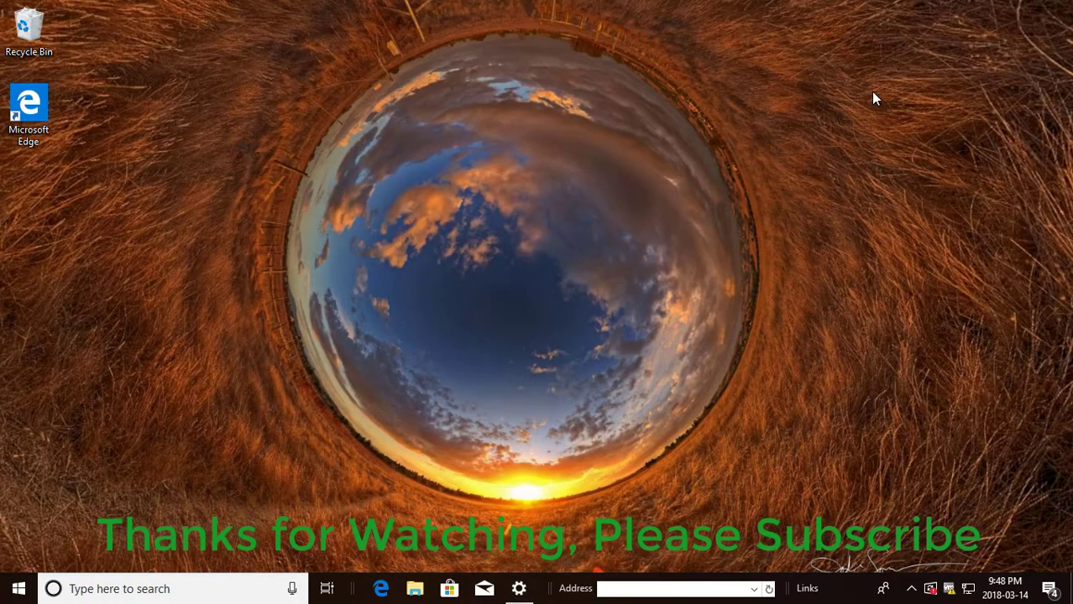